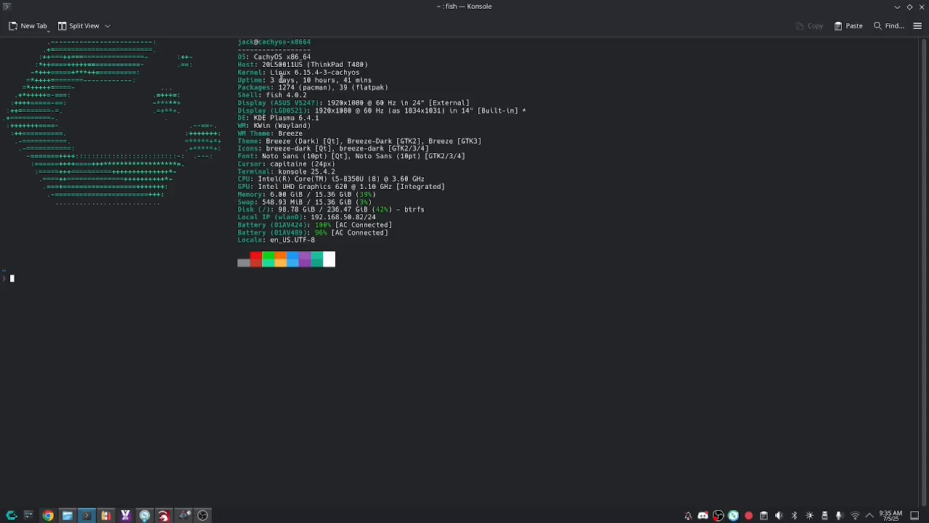
# - Highlight the operating system entry in the terminal's system information, then clear the highlight
pyautogui.moveTo(253, 57); pyautogui.dragTo(312, 56)
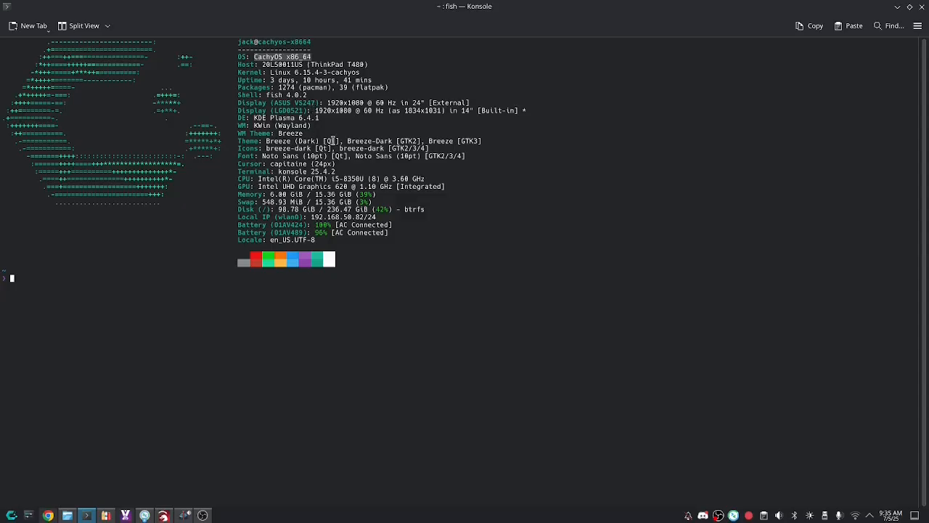
pyautogui.click(161, 270)
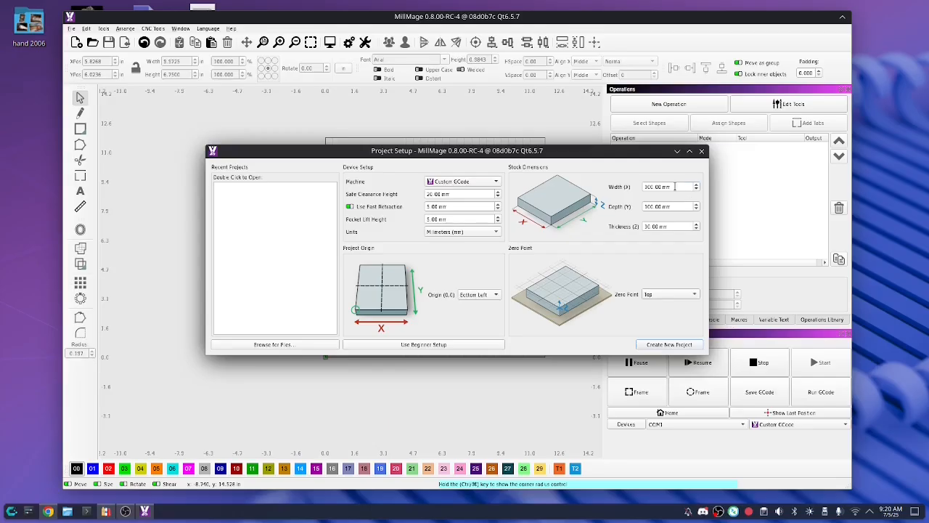
# - Create a new MillMage project with square stock about 700 mm wide and 700 mm deep
pyautogui.moveTo(675, 186); pyautogui.dragTo(622, 188)
pyautogui.write('200')
pyautogui.click(670, 227)
pyautogui.click(668, 345)
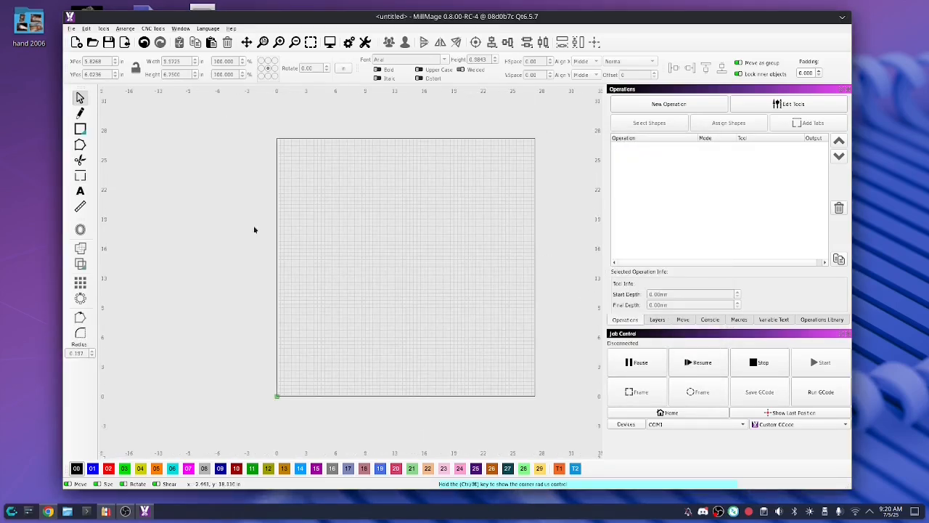
# - Draw a rectangle about 10.07 in wide and 6.75 in high and place it inside the stock
pyautogui.click(81, 130)
pyautogui.moveTo(249, 188); pyautogui.dragTo(291, 209)
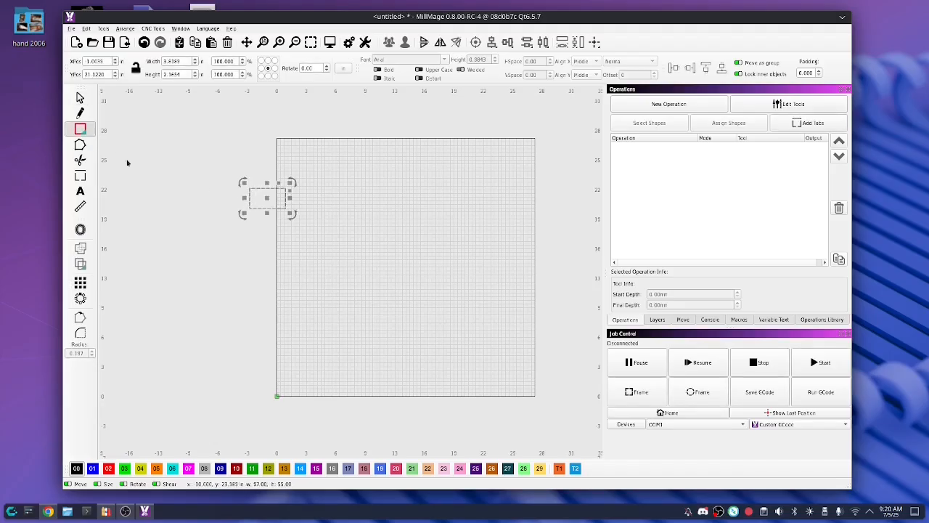
pyautogui.doubleClick(182, 74)
pyautogui.click(135, 69)
pyautogui.write('6.35')
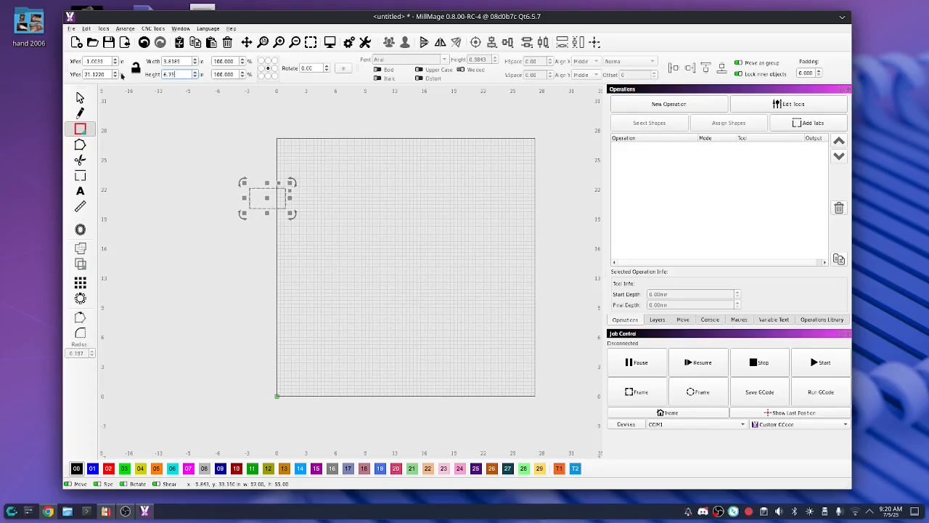
pyautogui.press('Return')
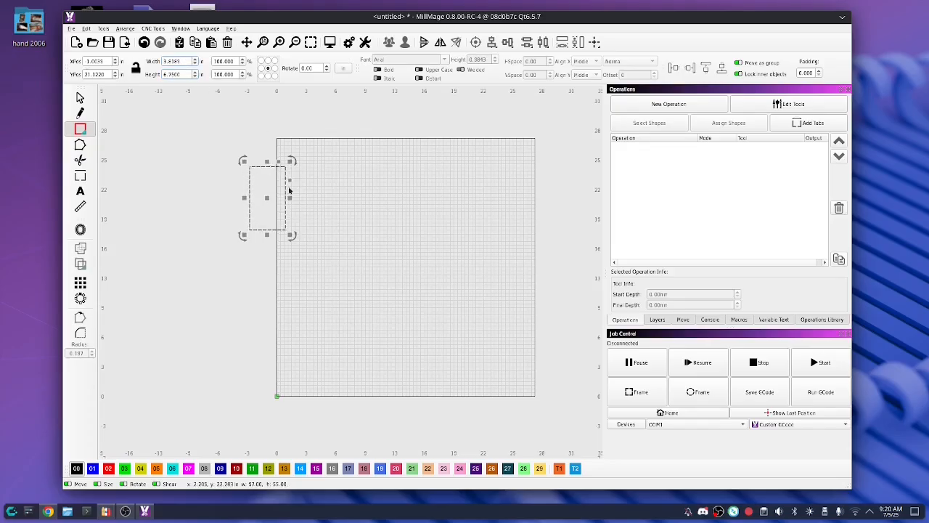
pyautogui.moveTo(269, 196); pyautogui.dragTo(407, 216)
pyautogui.scroll(3, 319, 215)
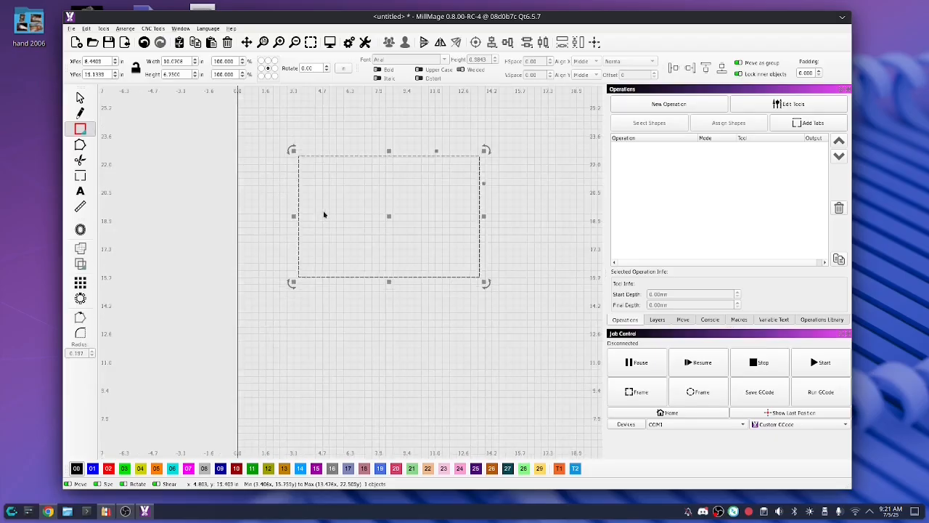
# - Offset the rectangle outward by about 0.96 in with round corners, keeping the original shape
pyautogui.click(80, 230)
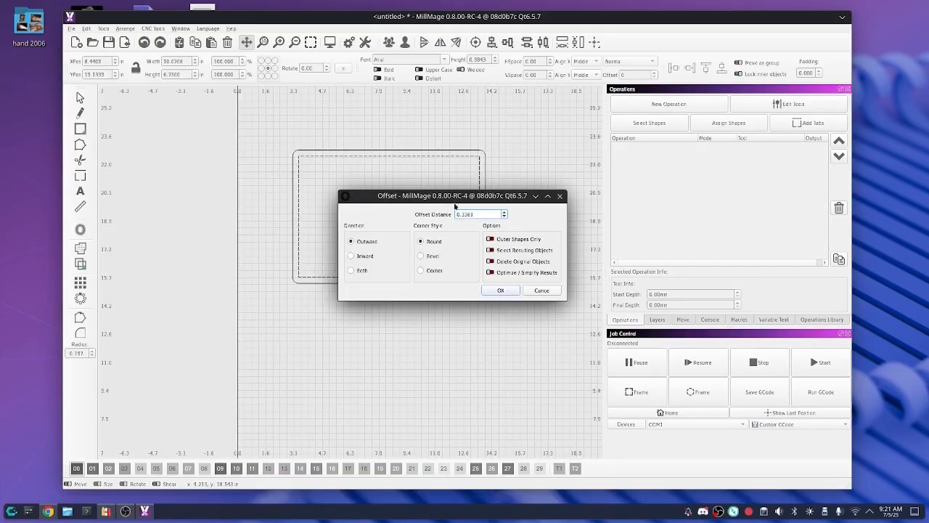
pyautogui.moveTo(544, 198); pyautogui.dragTo(645, 173)
pyautogui.scroll(7, 679, 190)
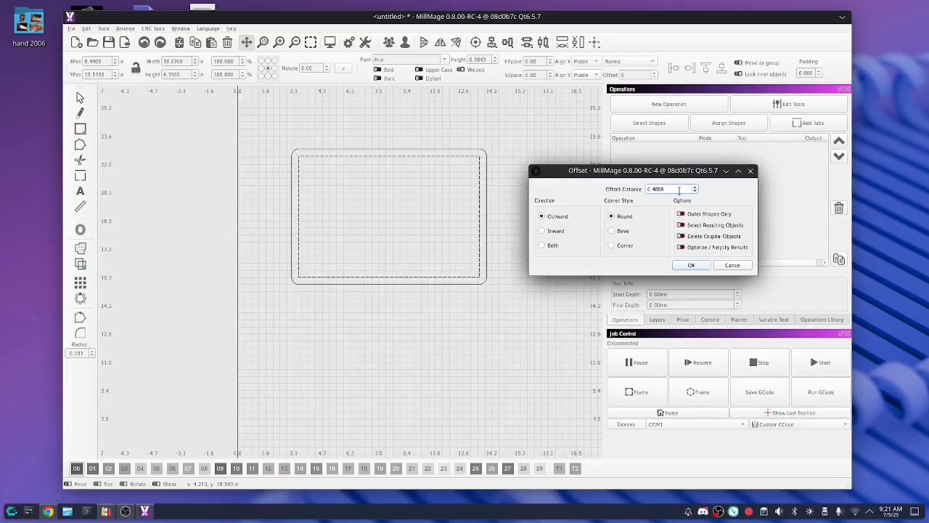
pyautogui.scroll(2, 679, 190)
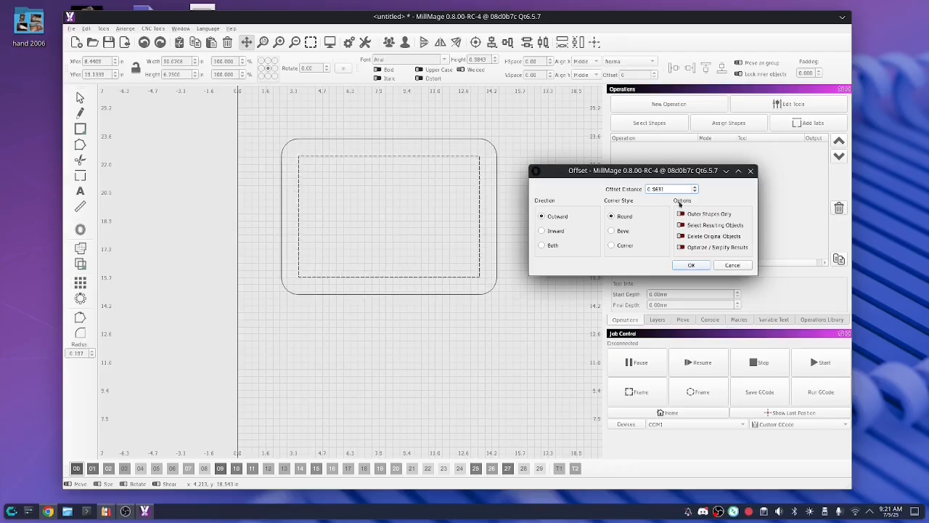
pyautogui.click(691, 265)
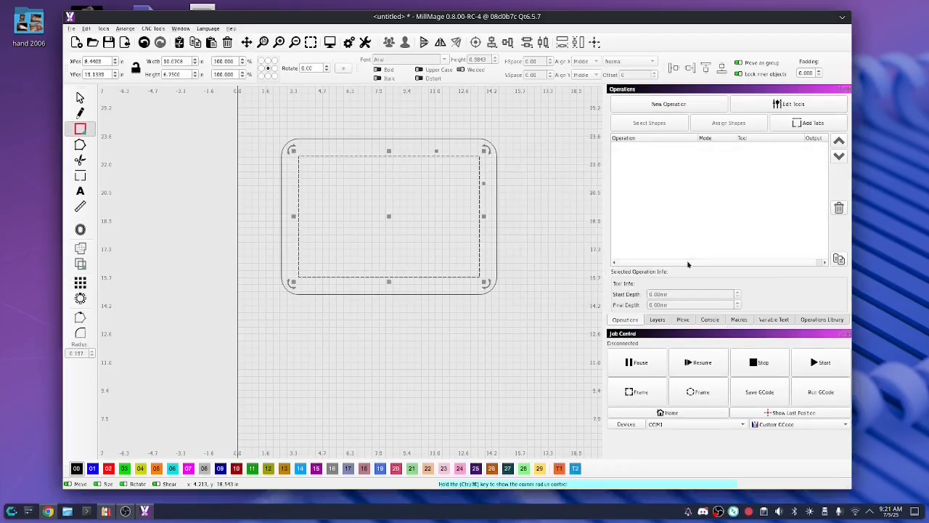
pyautogui.click(397, 305)
pyautogui.scroll(-2, 244, 197)
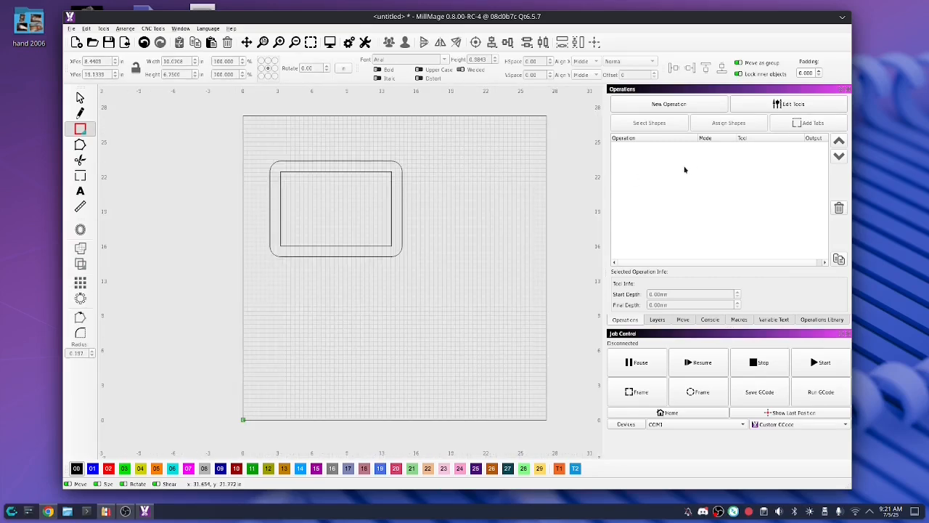
# - Create a new Pocket operation for the inner rectangle
pyautogui.click(366, 172)
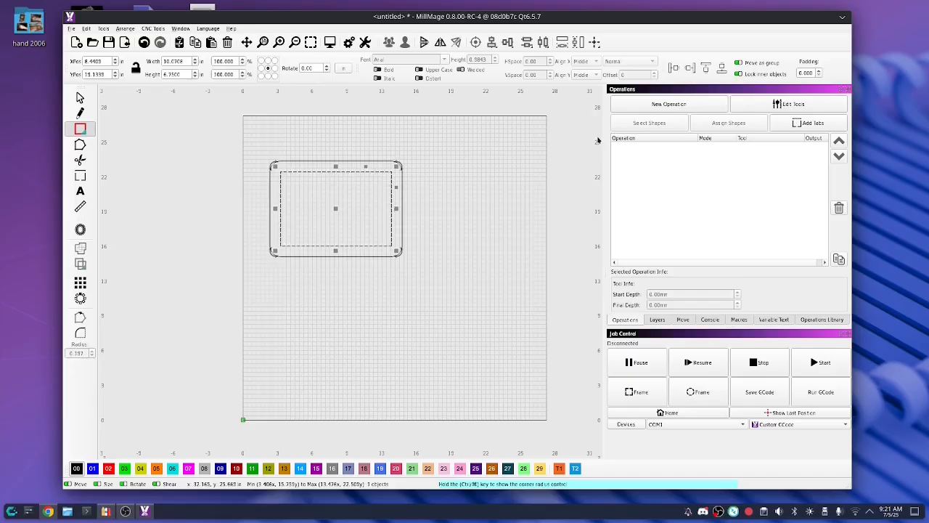
pyautogui.click(668, 105)
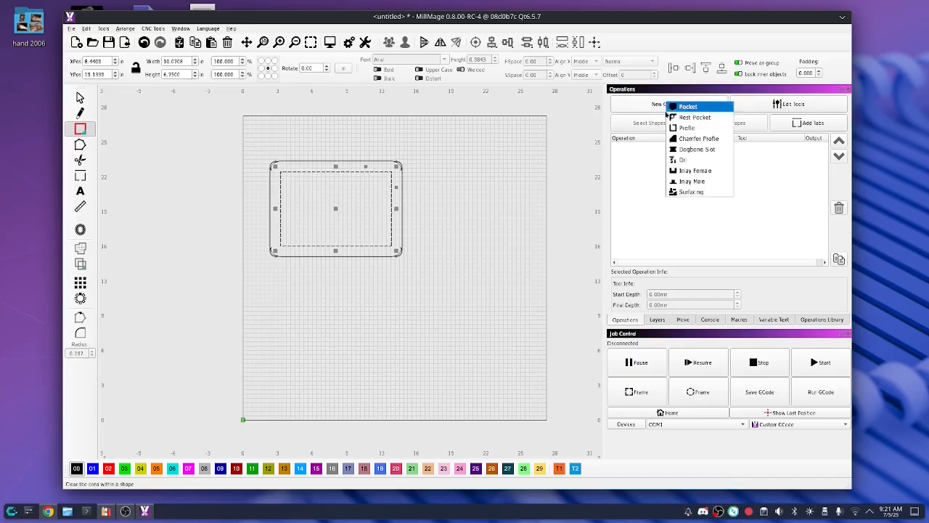
pyautogui.click(688, 107)
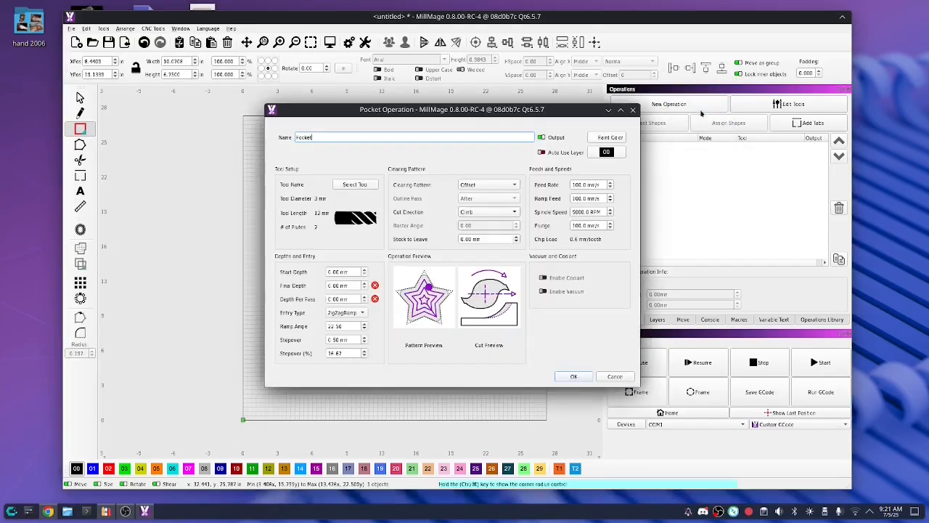
# - Open the tool library for the pocket and add a tool folder named Endmill
pyautogui.click(355, 185)
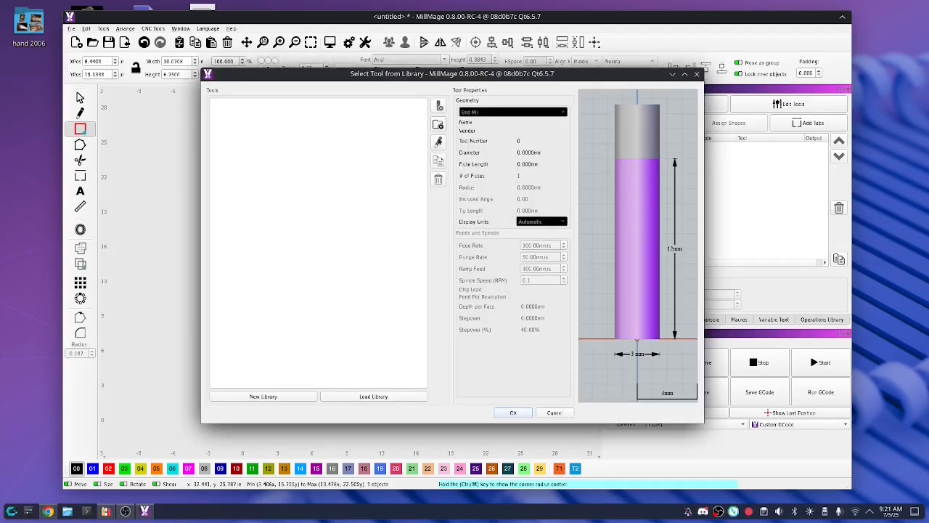
pyautogui.click(439, 125)
pyautogui.write('Endmill')
pyautogui.press('Return')
pyautogui.click(243, 106)
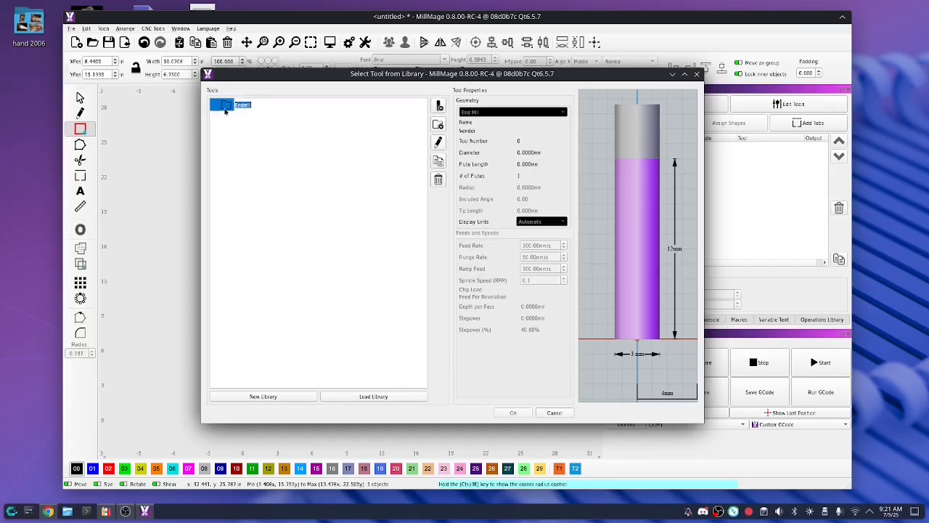
# - Add an end mill to the Endmill folder and set its diameter to .25in
pyautogui.click(438, 106)
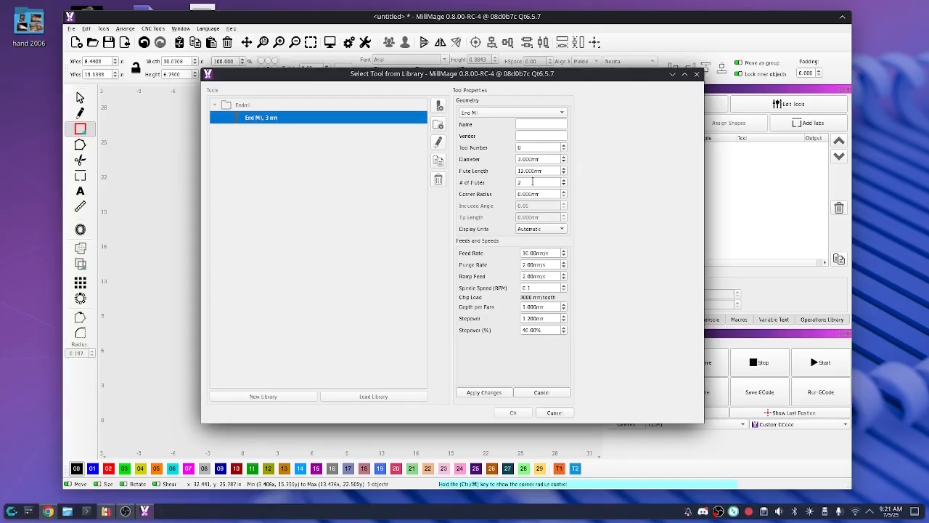
pyautogui.doubleClick(528, 159)
pyautogui.write('.25in')
pyautogui.click(546, 170)
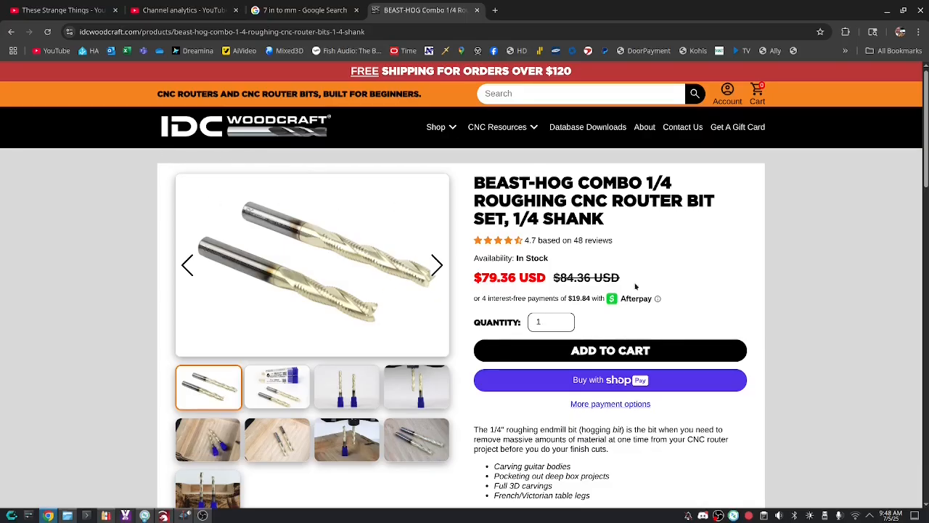
# - On the BEAST-HOG Combo product page in the browser, examine the specs and settings for The Hog's feed rate
pyautogui.scroll(-4, 630, 283)
pyautogui.scroll(-6, 630, 294)
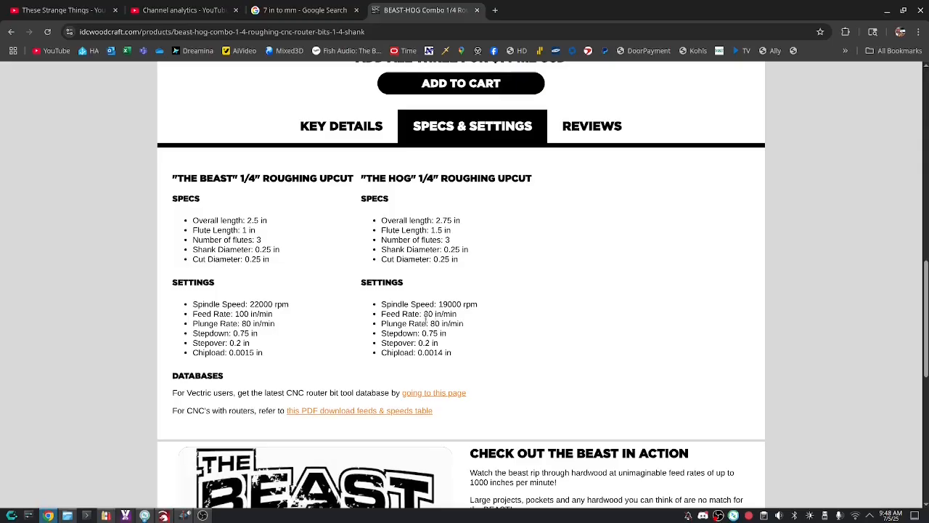
pyautogui.moveTo(383, 313); pyautogui.dragTo(457, 315)
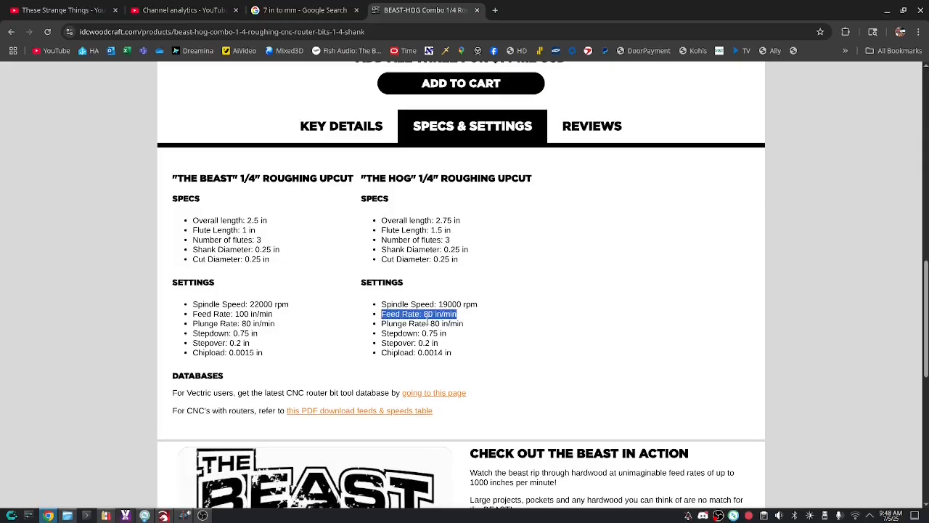
pyautogui.click(457, 315)
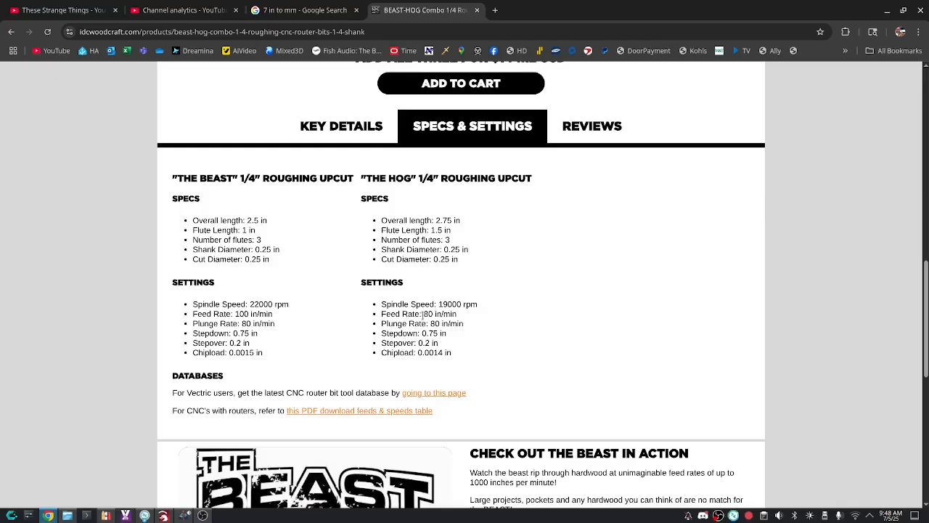
pyautogui.moveTo(423, 314); pyautogui.dragTo(430, 314)
# - Switch to LightBurn and set its units to Inches / min
pyautogui.click(164, 516)
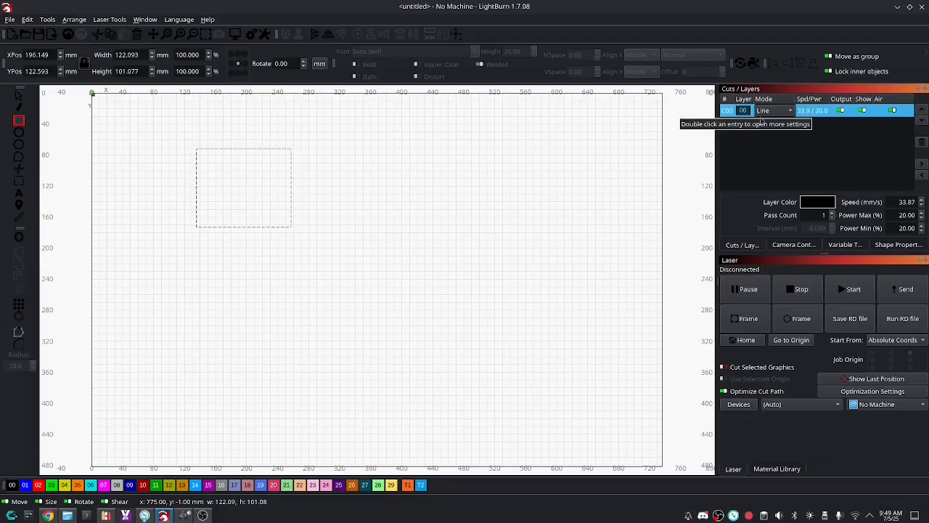
pyautogui.click(251, 38)
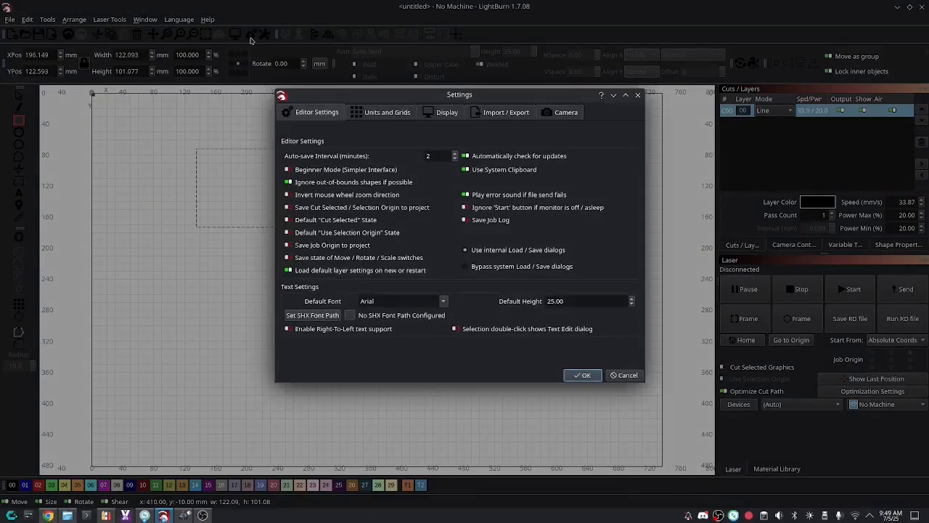
pyautogui.click(389, 113)
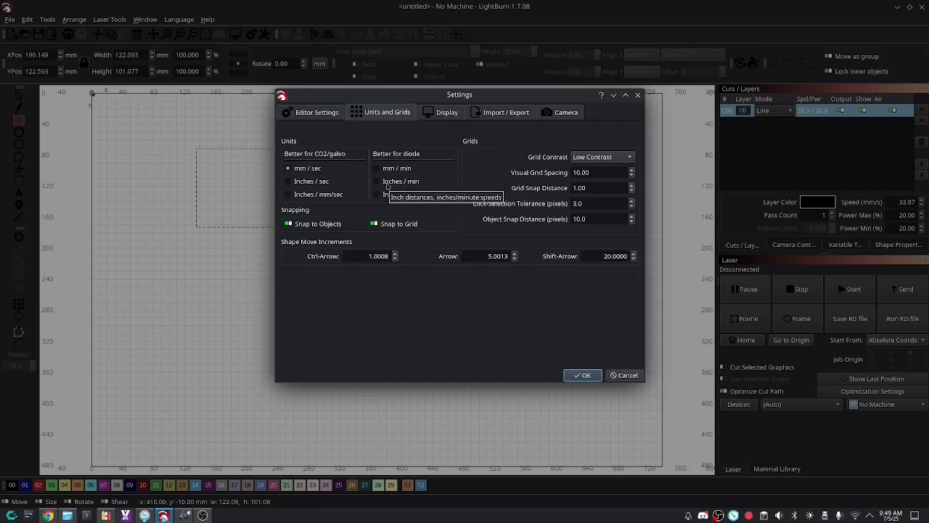
pyautogui.click(376, 183)
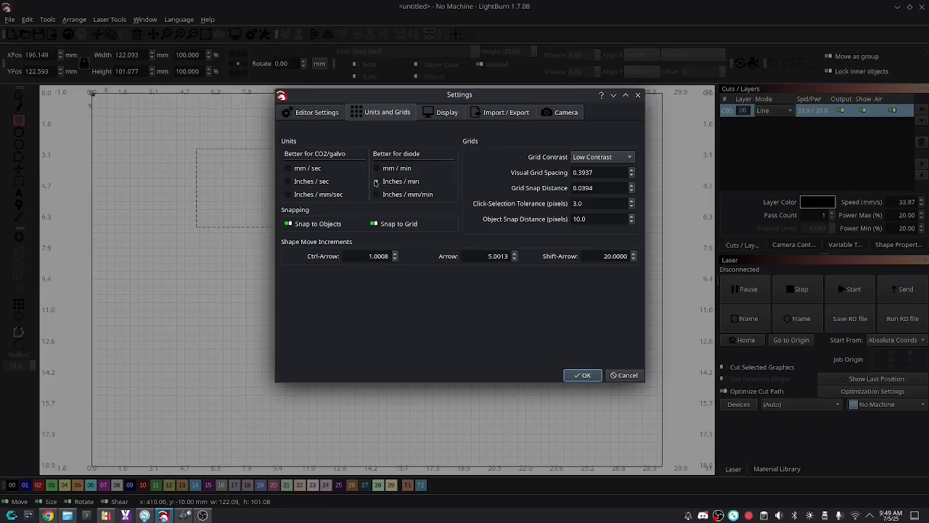
pyautogui.click(585, 375)
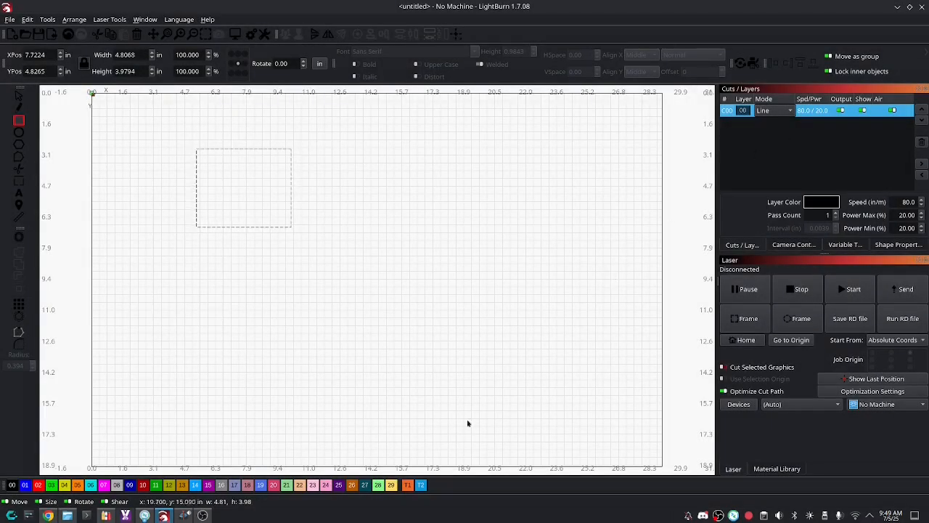
# - Switch back to the browser and check The Hog's feed and plunge rates again
pyautogui.click(48, 516)
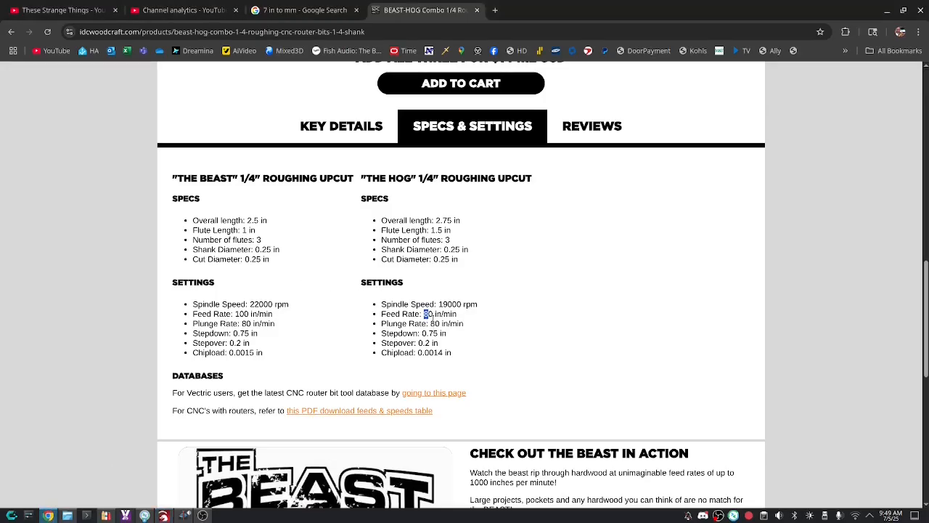
pyautogui.moveTo(433, 318); pyautogui.dragTo(453, 317)
# - Switch to LightBurn and set its units to mm / sec to convert the layer speed
pyautogui.click(164, 515)
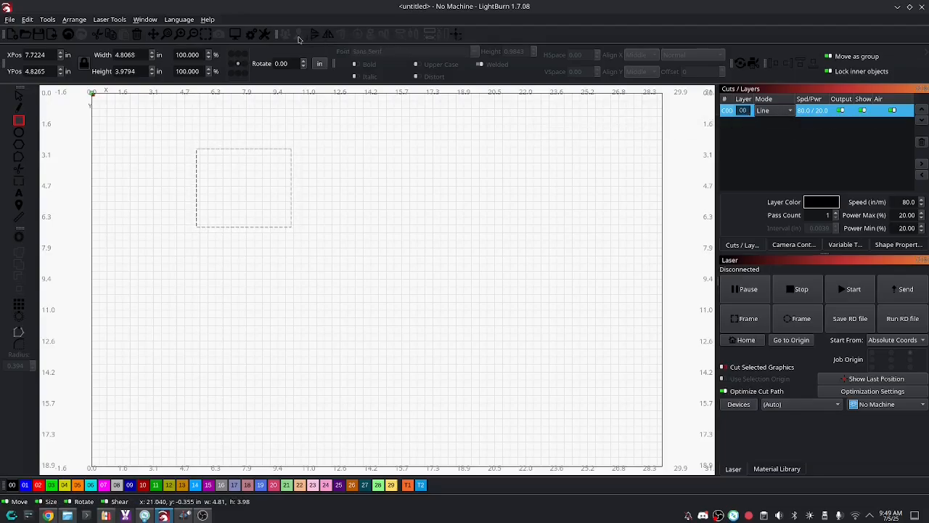
pyautogui.click(250, 36)
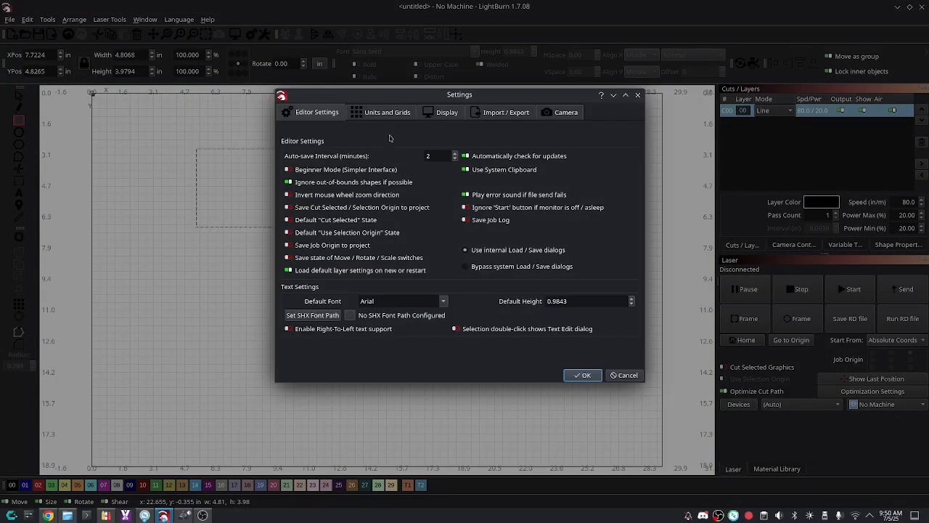
pyautogui.click(403, 113)
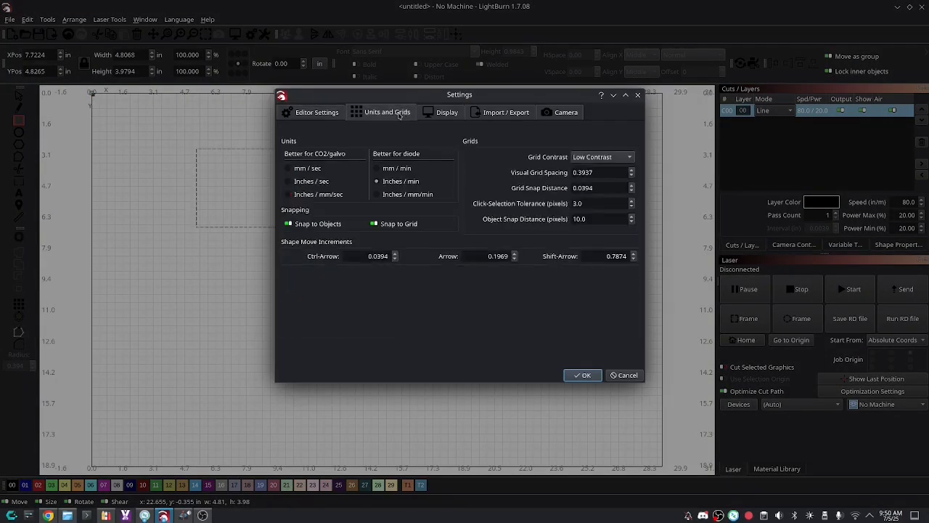
pyautogui.click(377, 182)
pyautogui.click(289, 169)
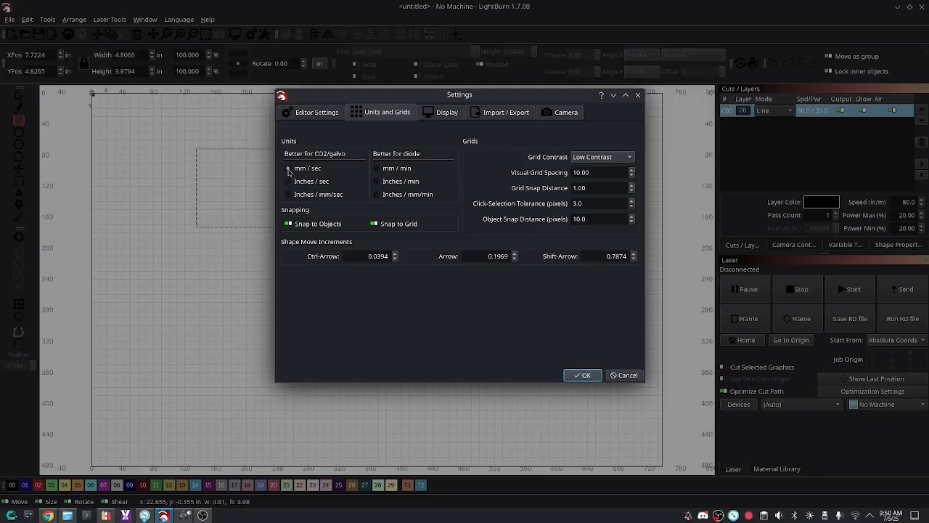
pyautogui.click(587, 375)
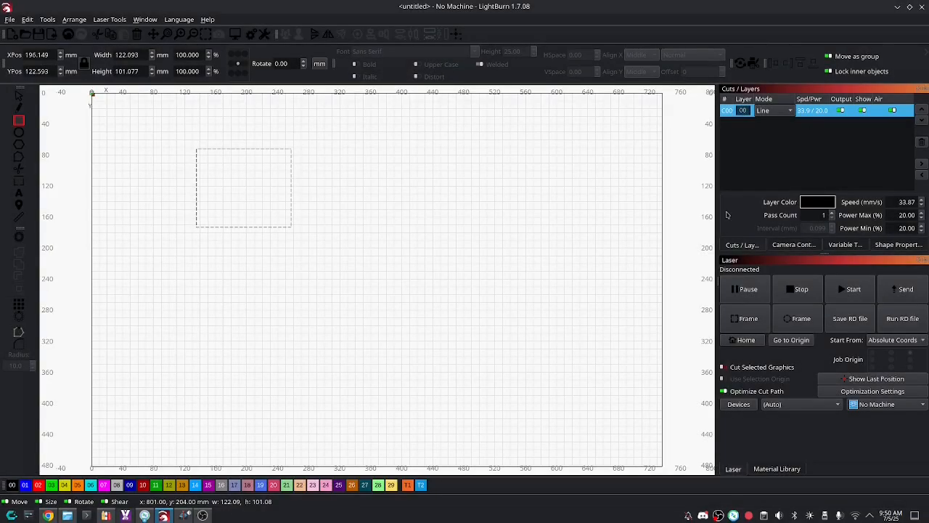
# - Open the cut settings of layer C00 and examine its speed in mm/sec
pyautogui.doubleClick(807, 115)
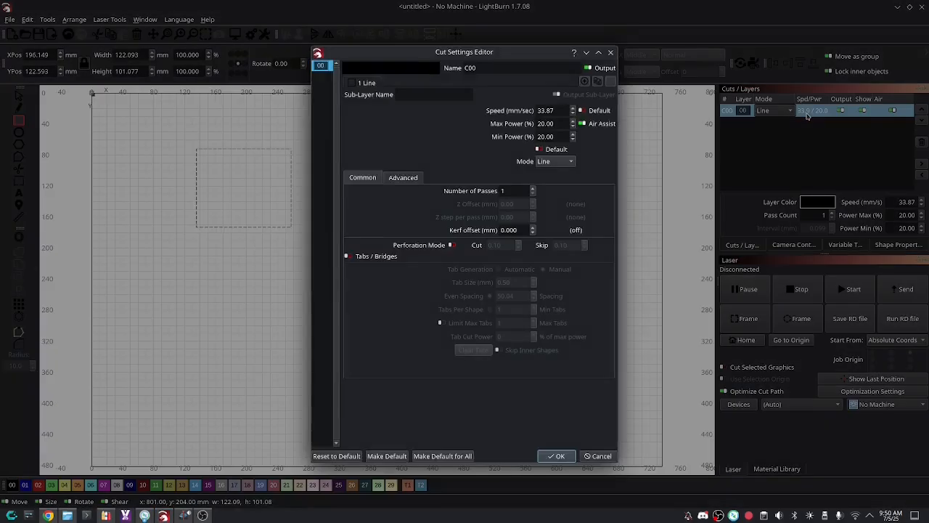
pyautogui.click(552, 111)
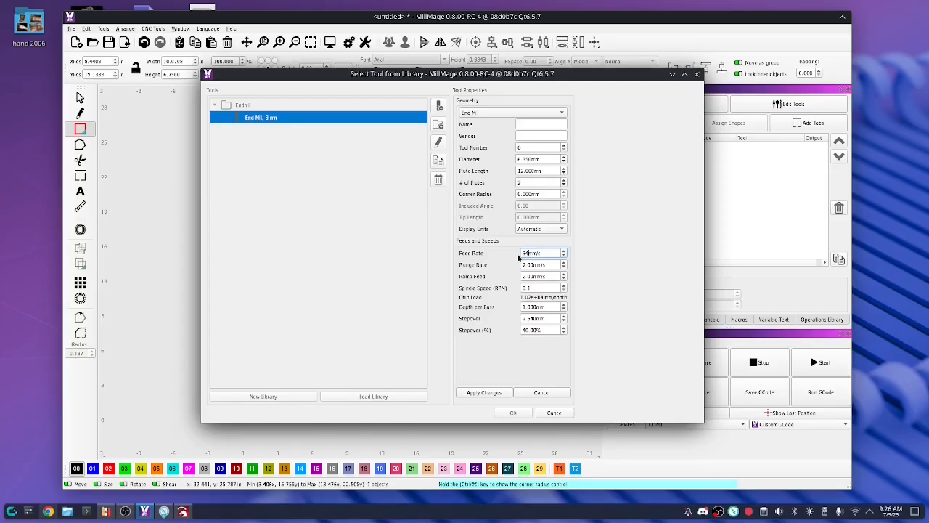
# - Apply the 34 mm/s feed rate to the 1/4-inch end mill and use it as the pocket operation's tool
pyautogui.click(486, 392)
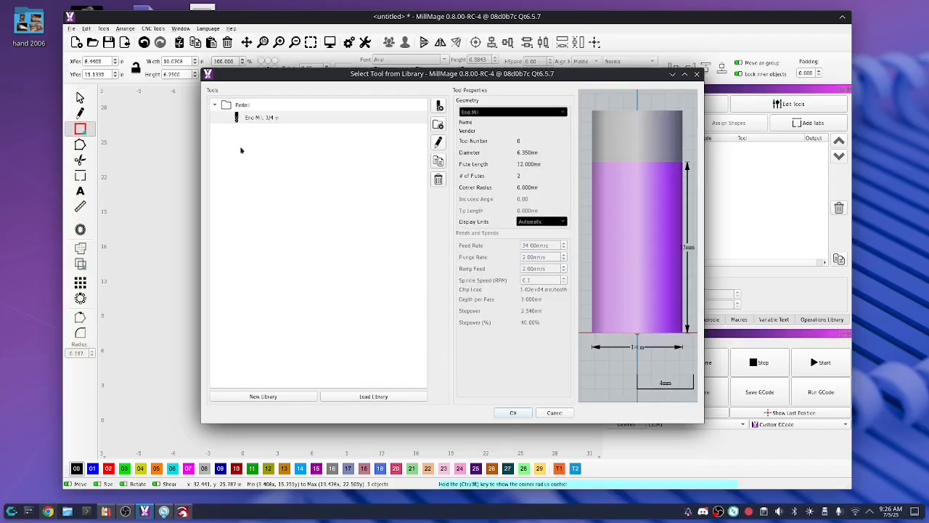
pyautogui.click(260, 120)
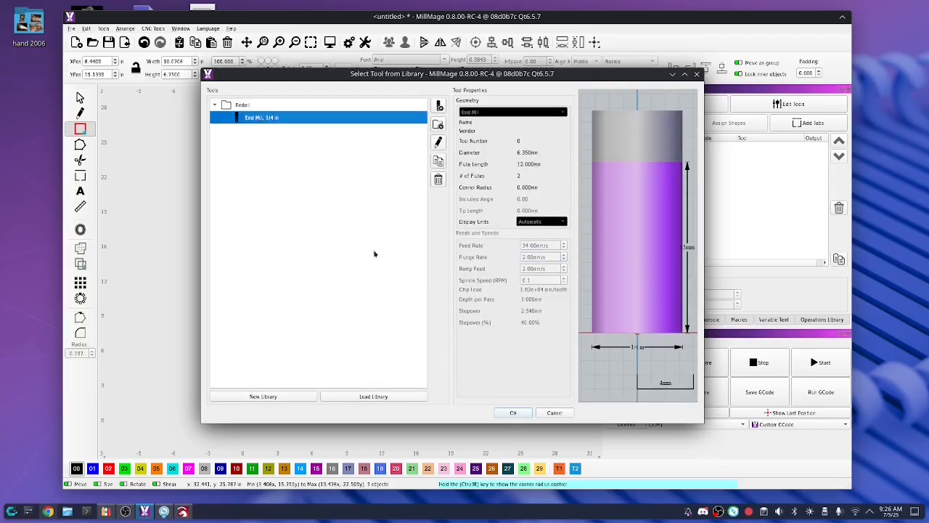
pyautogui.click(511, 413)
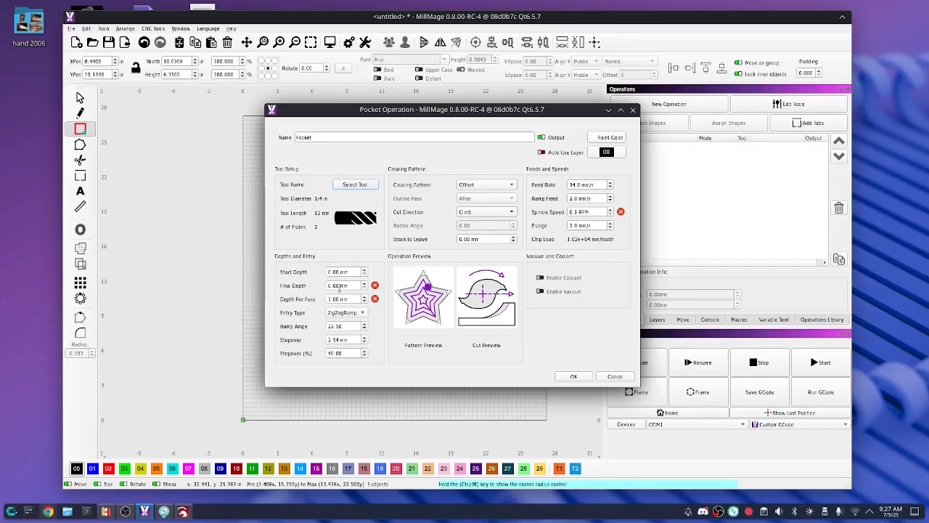
# - Set the pocket's final depth to 10 mm and its depth per pass to 4 mm
pyautogui.scroll(1, 354, 287)
pyautogui.scroll(-1, 353, 286)
pyautogui.scroll(9, 353, 287)
pyautogui.scroll(2, 351, 299)
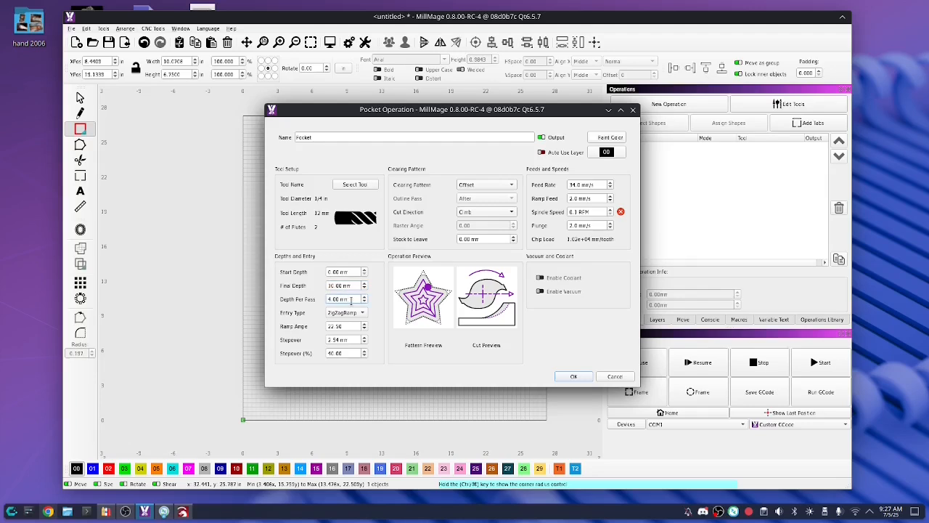
pyautogui.click(352, 300)
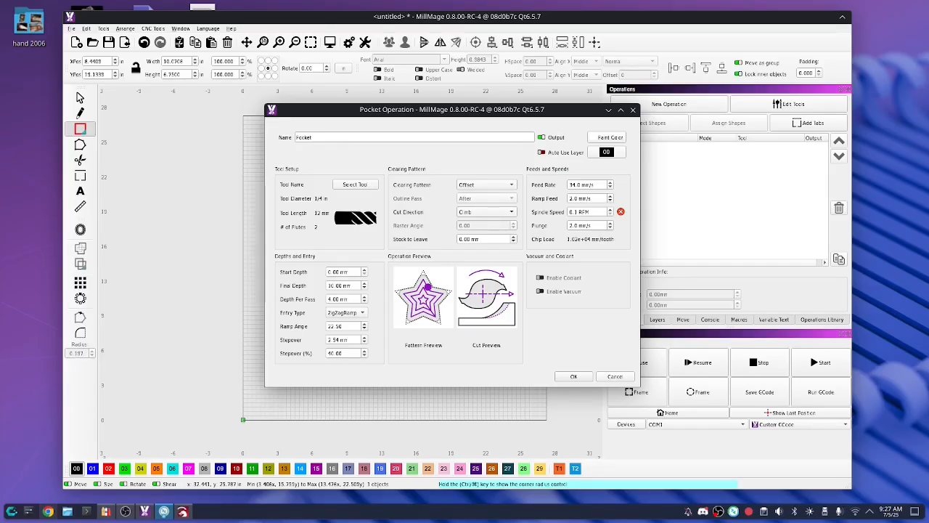
# - Set the pocket's spindle speed to 10000 RPM and accept the operation
pyautogui.scroll(12, 601, 212)
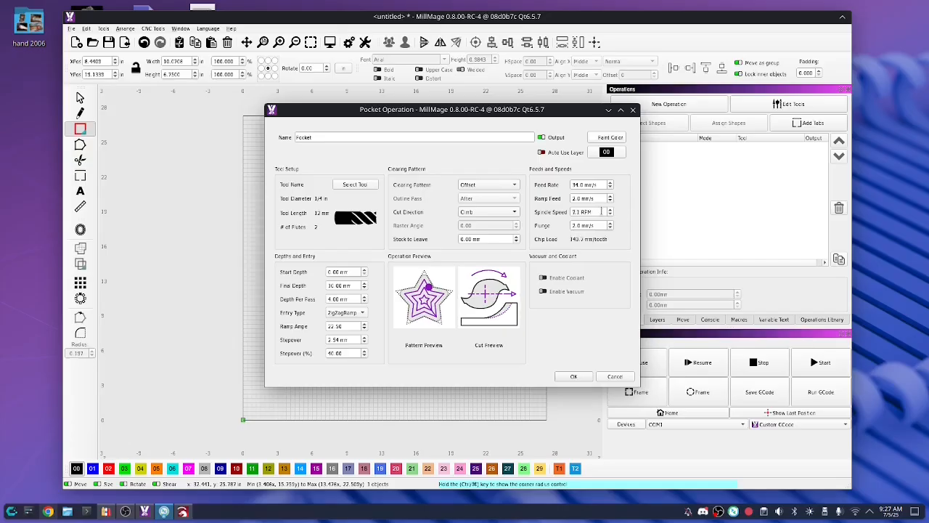
pyautogui.moveTo(601, 212); pyautogui.dragTo(526, 217)
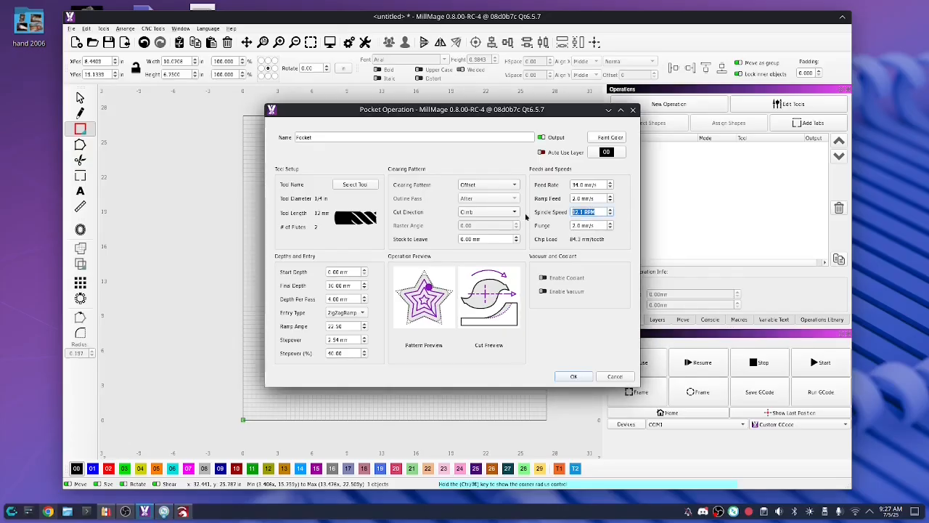
pyautogui.write('10000')
pyautogui.click(573, 377)
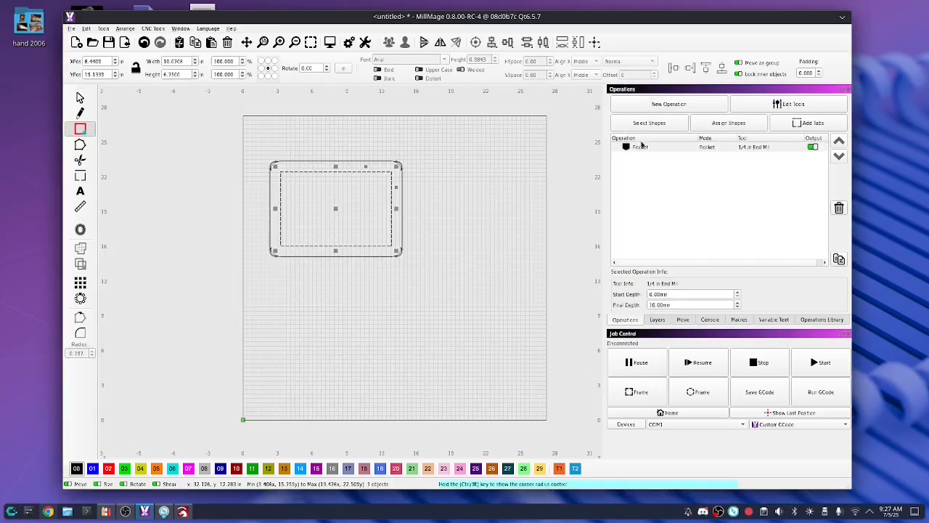
# - Preview the pocket toolpath and inspect the simulated cut in the wood up close
pyautogui.click(331, 44)
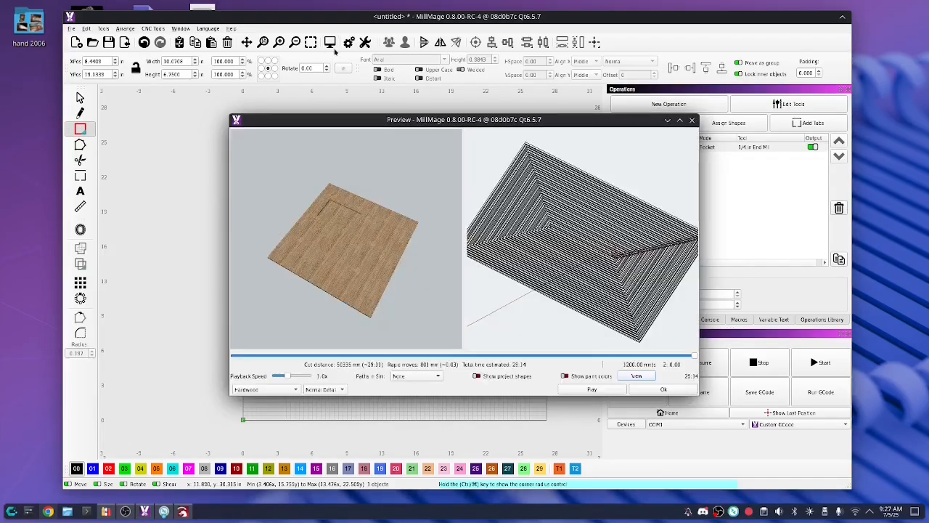
pyautogui.scroll(5, 327, 204)
pyautogui.moveTo(327, 203); pyautogui.dragTo(283, 298)
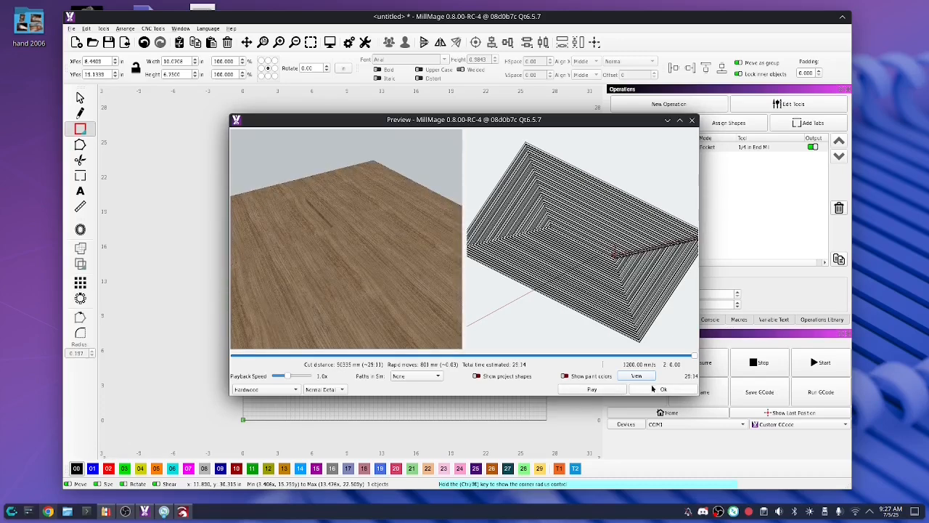
pyautogui.click(655, 390)
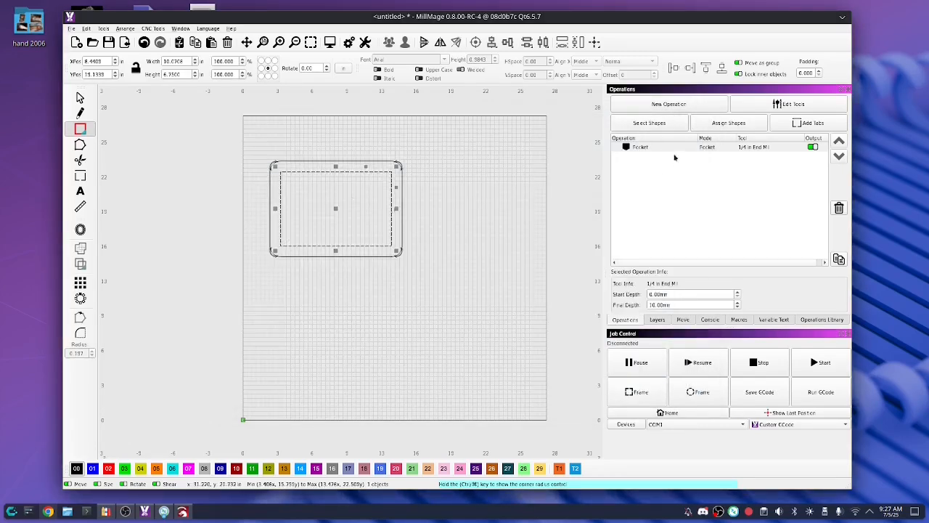
# - Edit the existing pocket operation and set its final depth to 14 mm
pyautogui.click(707, 151)
pyautogui.doubleClick(708, 149)
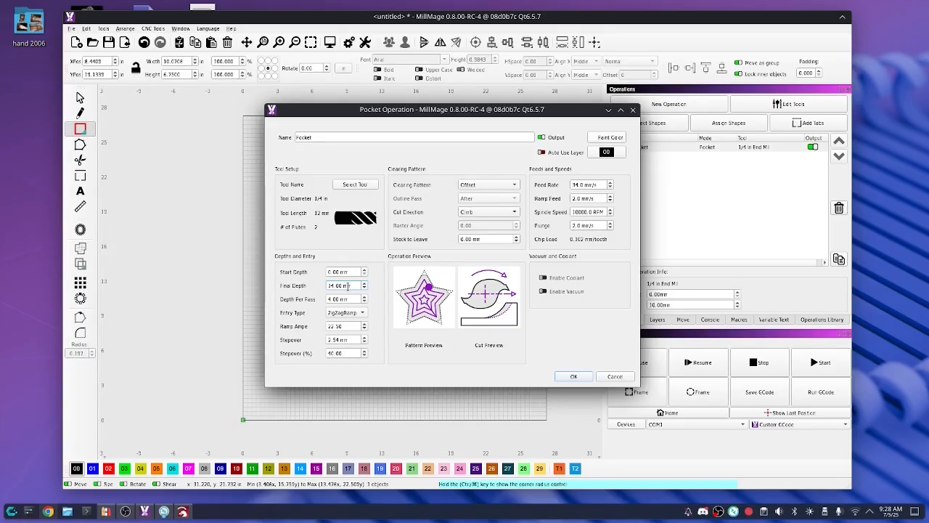
pyautogui.click(573, 376)
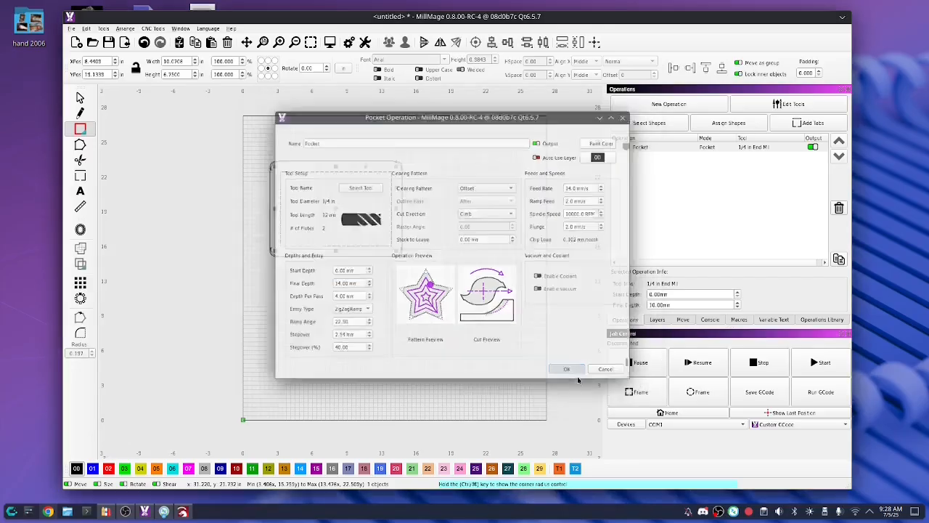
# - Create a Profile operation for the outer rounded rectangle with a final depth of 19 mm and a depth per pass of 5 mm
pyautogui.click(456, 175)
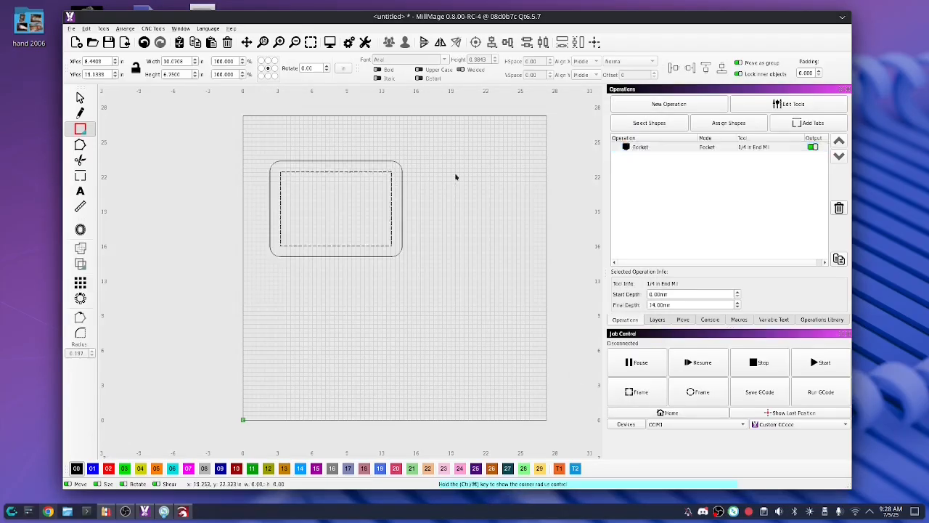
pyautogui.click(366, 160)
pyautogui.click(668, 105)
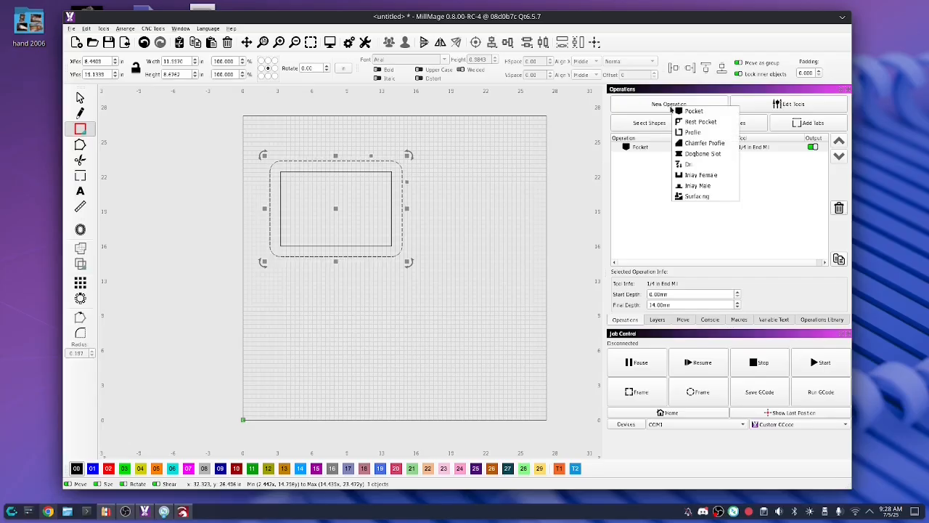
pyautogui.click(702, 138)
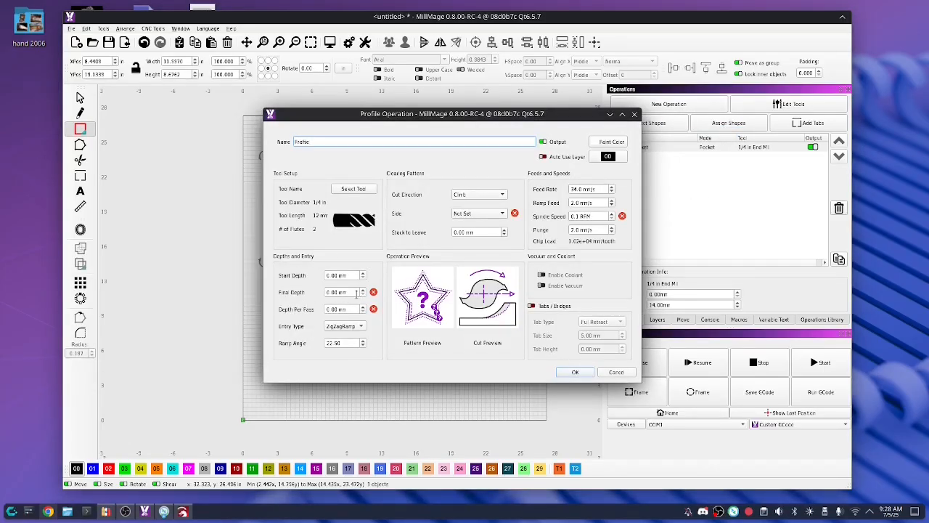
pyautogui.doubleClick(356, 293)
pyautogui.write('6')
pyautogui.write('13')
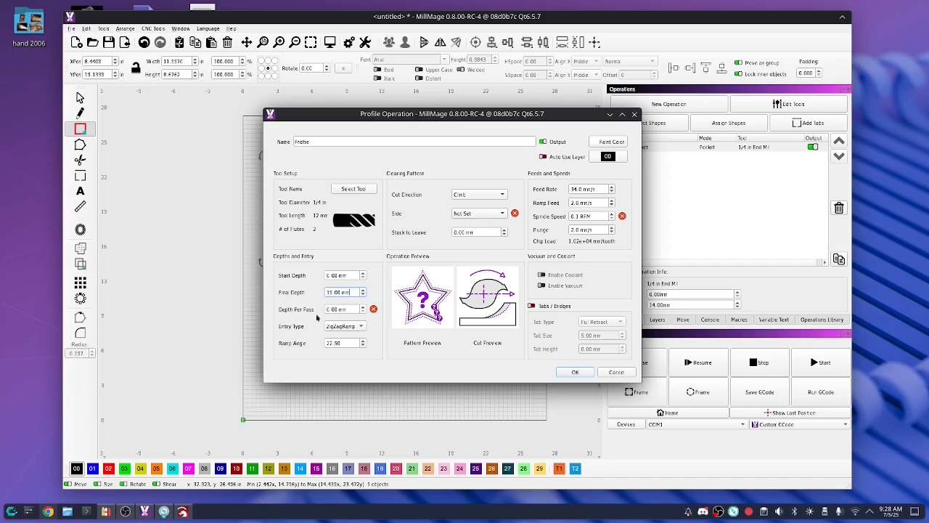
pyautogui.doubleClick(349, 309)
pyautogui.write('6')
# - Make the profile cut run on the Outside of the shape with a spindle speed of 10000 RPM
pyautogui.click(472, 214)
pyautogui.click(470, 245)
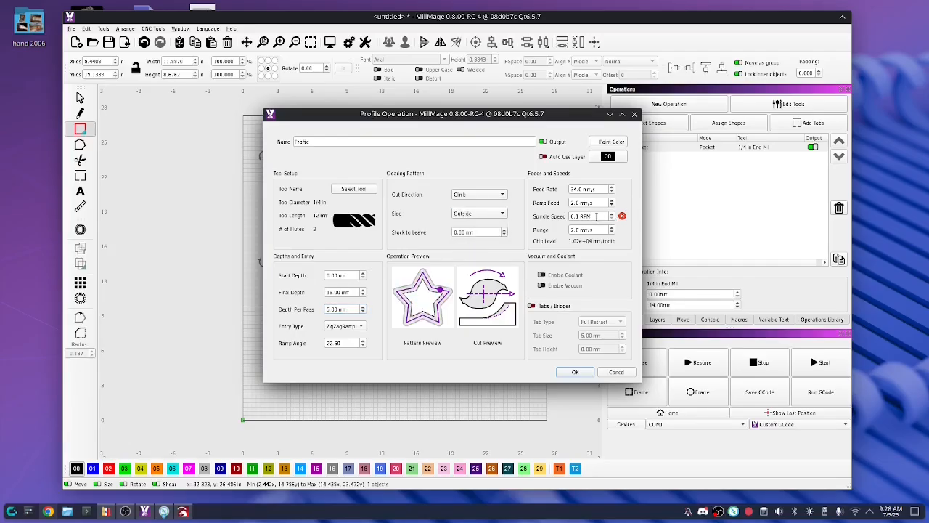
pyautogui.moveTo(598, 216); pyautogui.dragTo(546, 214)
pyautogui.write('10000')
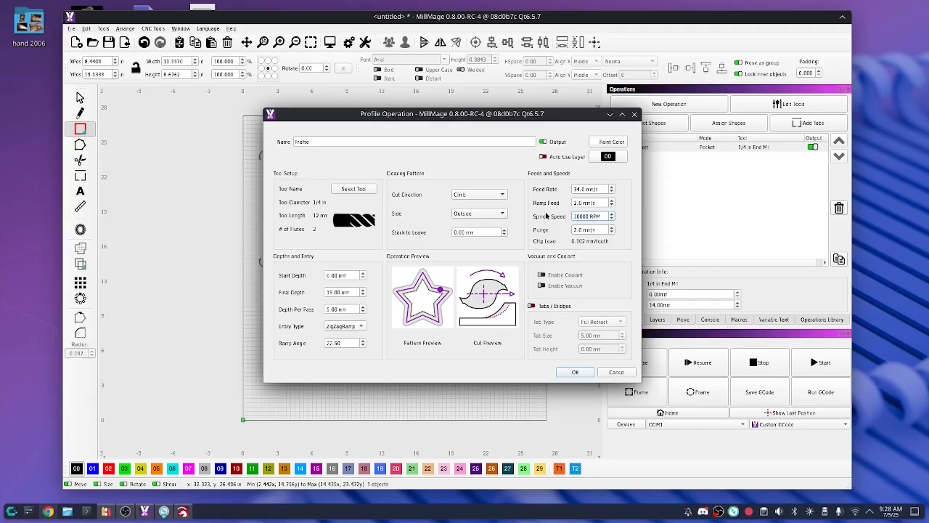
# - Enable tabs for the profile with the Partial Retract type and a 2 mm tab height, and accept the operation
pyautogui.click(532, 306)
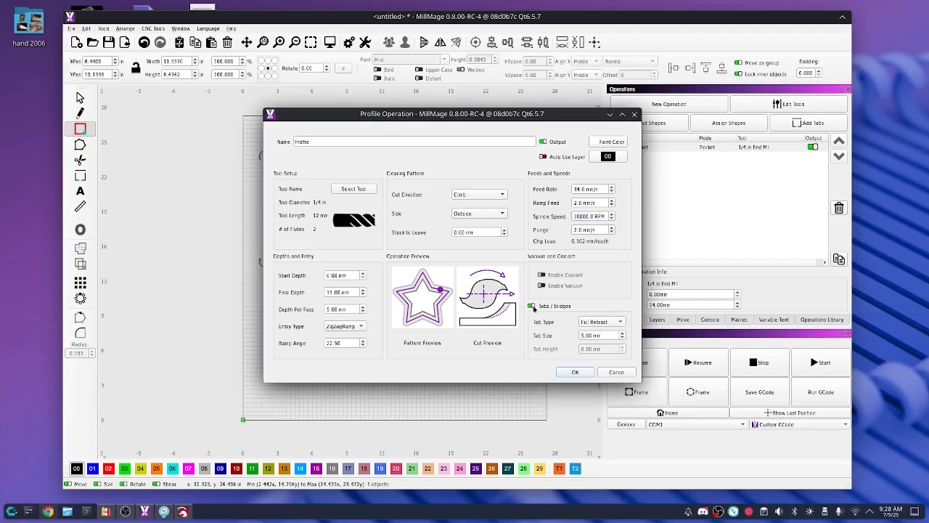
pyautogui.click(609, 327)
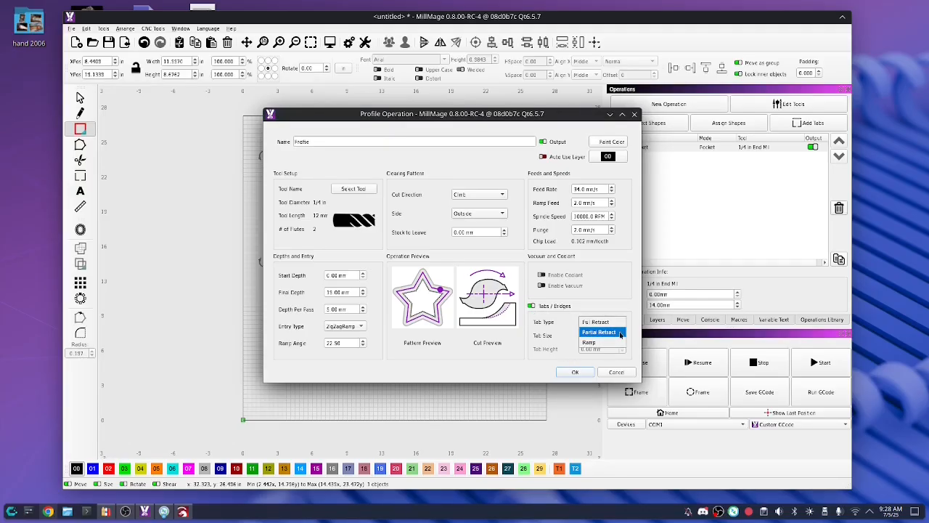
pyautogui.click(620, 332)
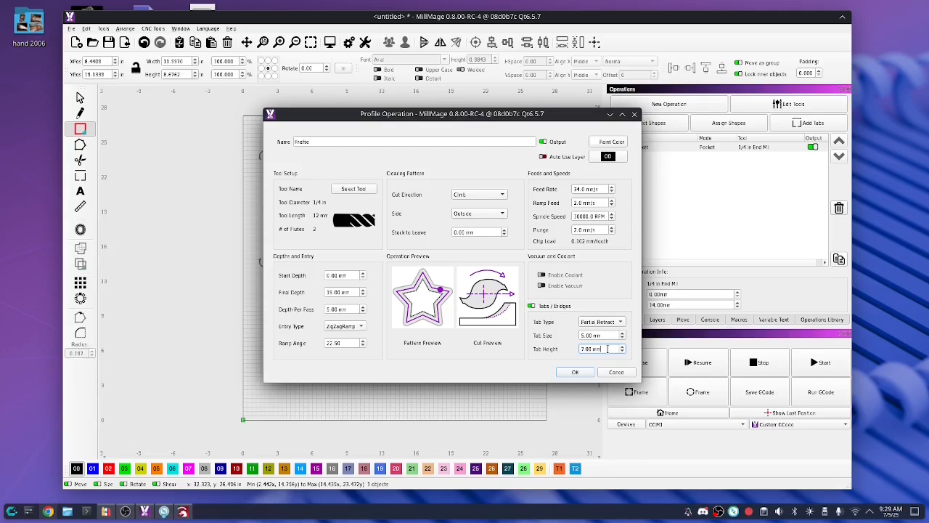
pyautogui.click(575, 372)
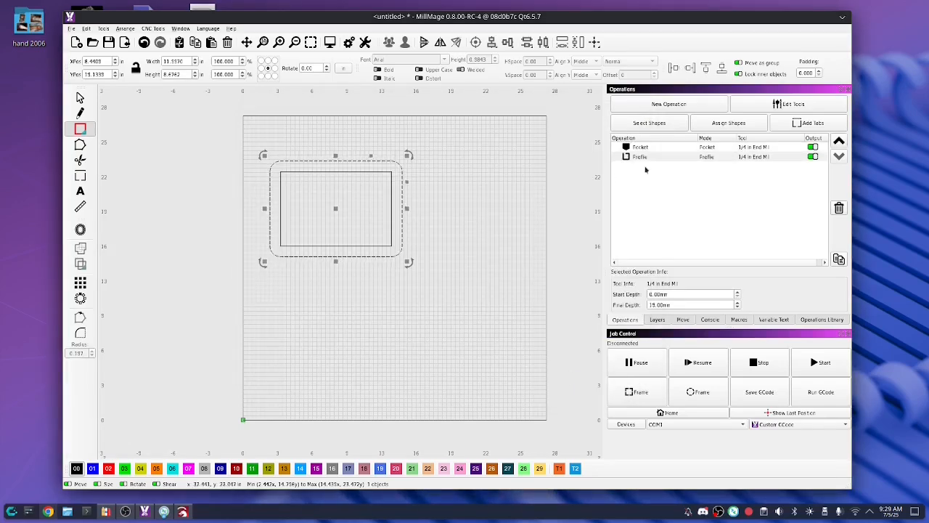
# - Add evenly spaced tabs to the outer rounded rectangle, limited to a maximum of 8
pyautogui.click(813, 123)
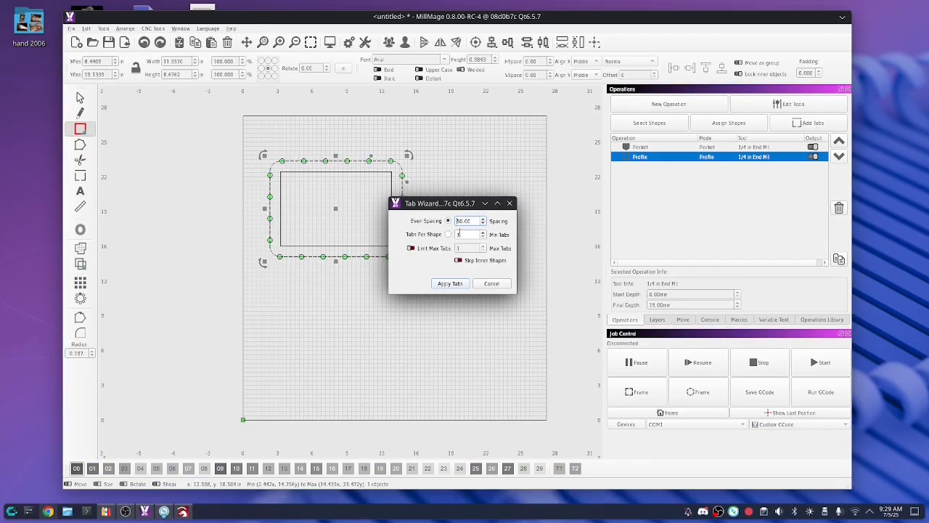
pyautogui.click(411, 249)
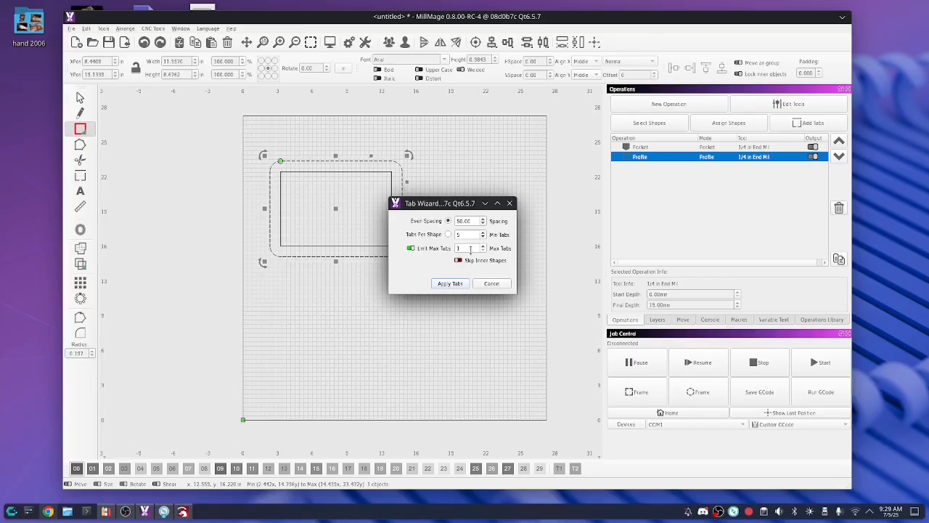
pyautogui.scroll(4, 470, 250)
pyautogui.moveTo(450, 203); pyautogui.dragTo(509, 193)
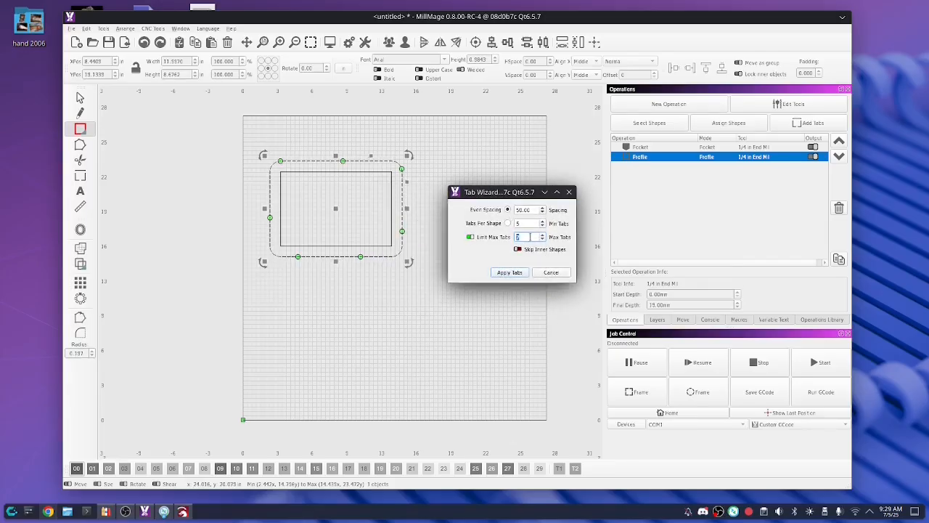
pyautogui.scroll(1, 519, 237)
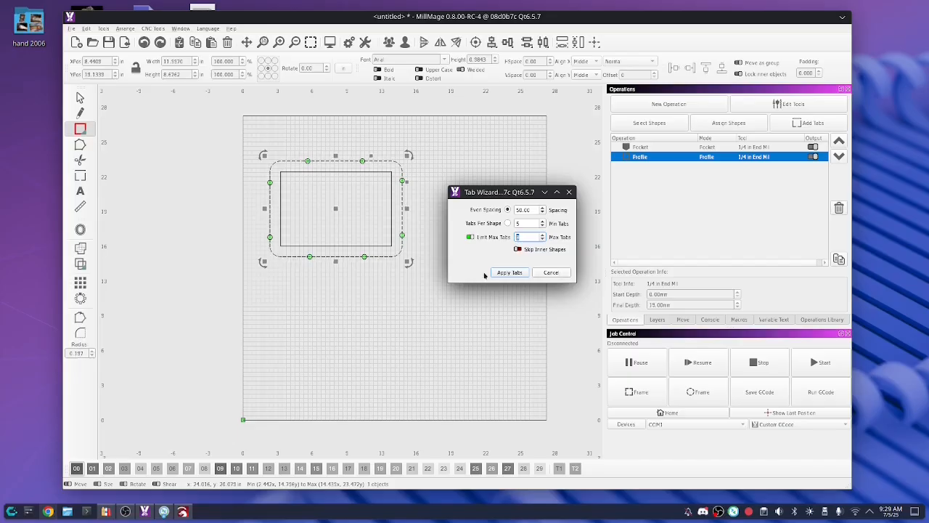
pyautogui.click(510, 272)
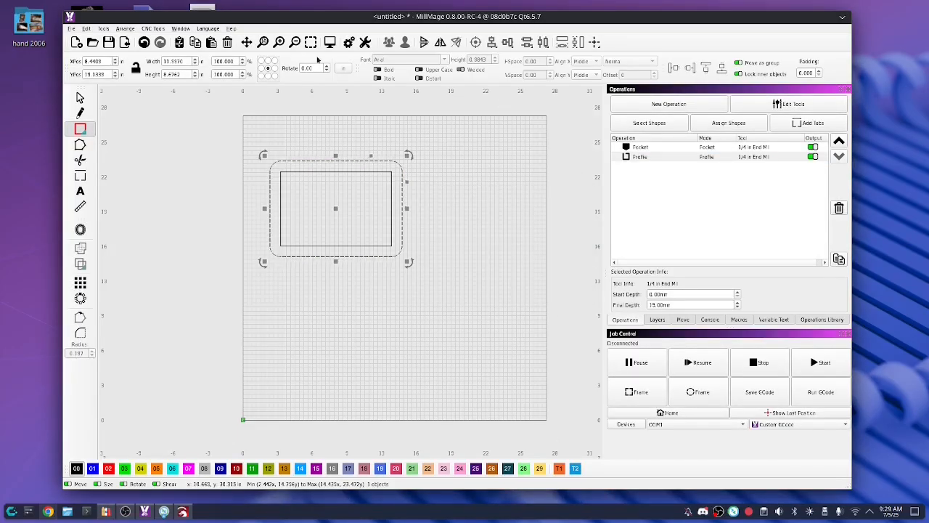
# - Preview the pocket and profile toolpaths and inspect the simulated cut of both rectangles
pyautogui.click(329, 43)
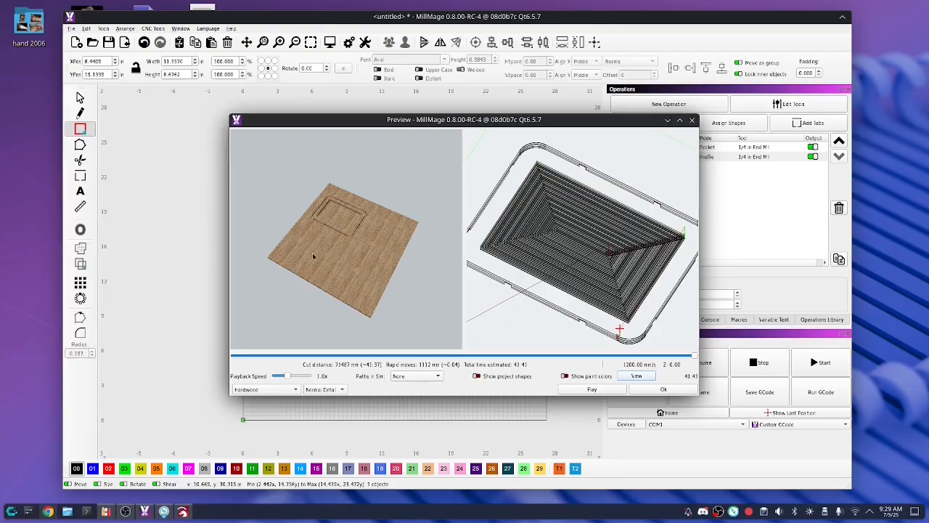
pyautogui.moveTo(309, 257); pyautogui.dragTo(249, 252)
pyautogui.scroll(2, 274, 249)
pyautogui.scroll(5, 275, 248)
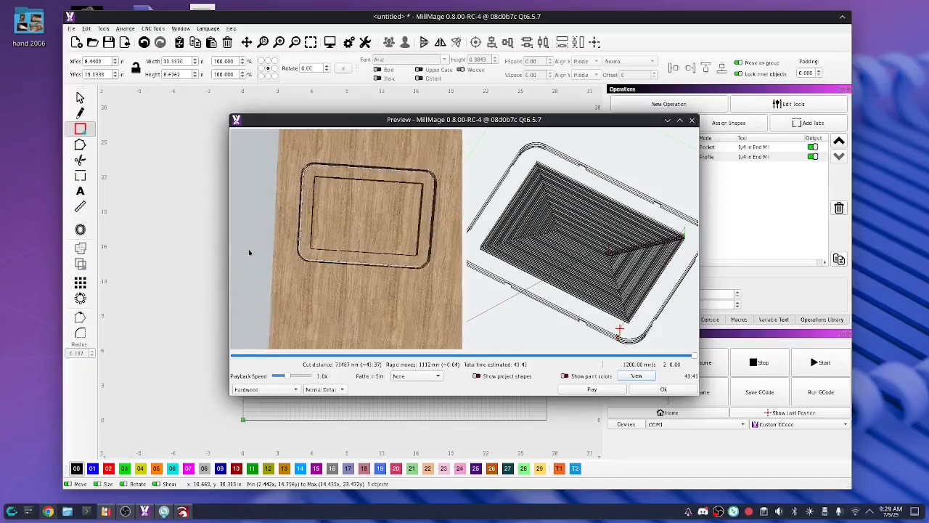
pyautogui.click(672, 390)
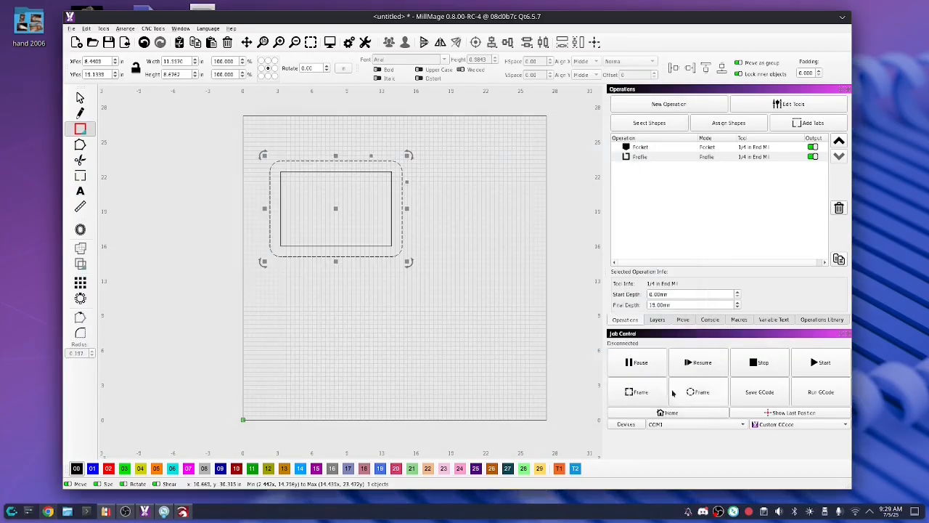
# - Select both rectangles and move them together to the lower-left corner of the work area near the origin
pyautogui.click(333, 284)
pyautogui.press('Escape')
pyautogui.moveTo(264, 143); pyautogui.dragTo(292, 172)
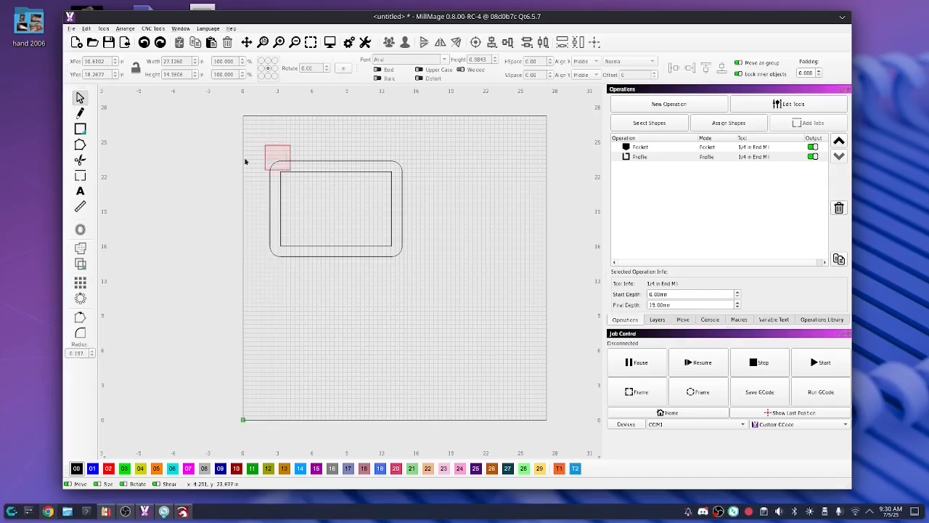
pyautogui.moveTo(246, 145); pyautogui.dragTo(446, 287)
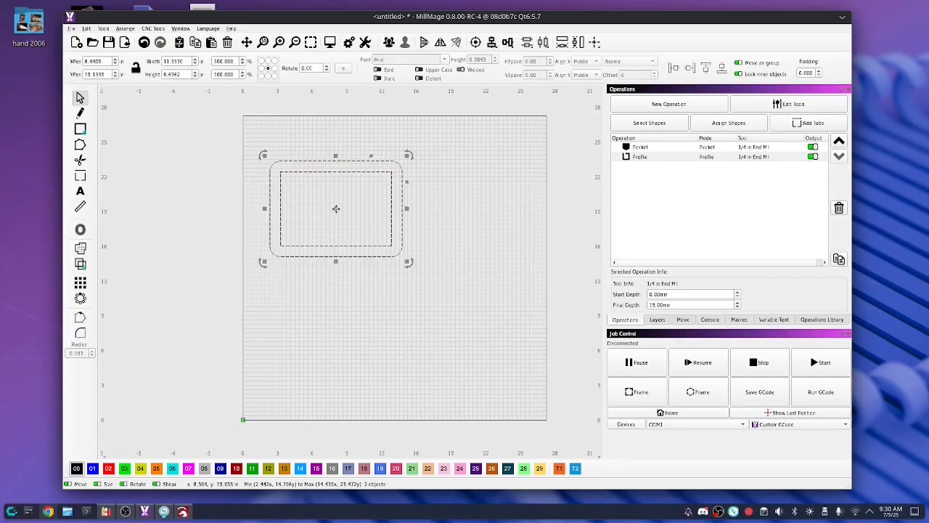
pyautogui.moveTo(336, 210); pyautogui.dragTo(313, 371)
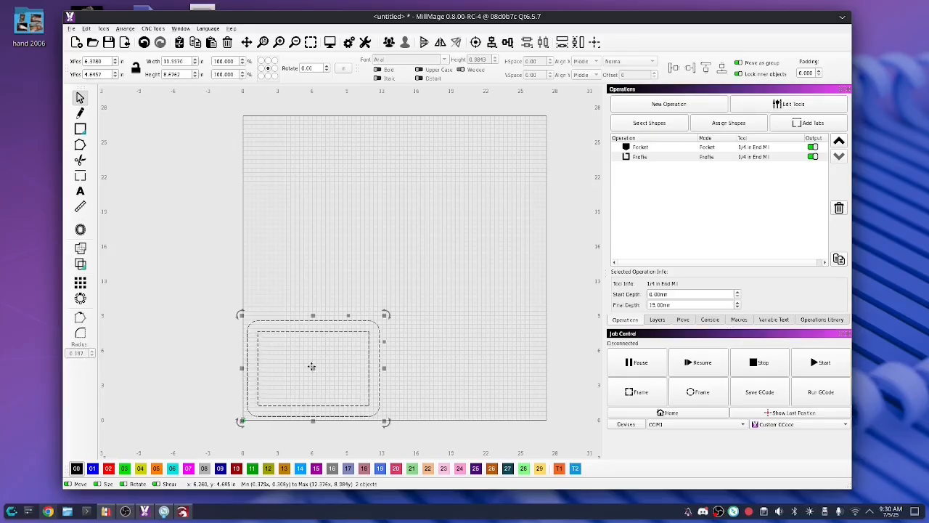
pyautogui.moveTo(180, 278); pyautogui.dragTo(442, 442)
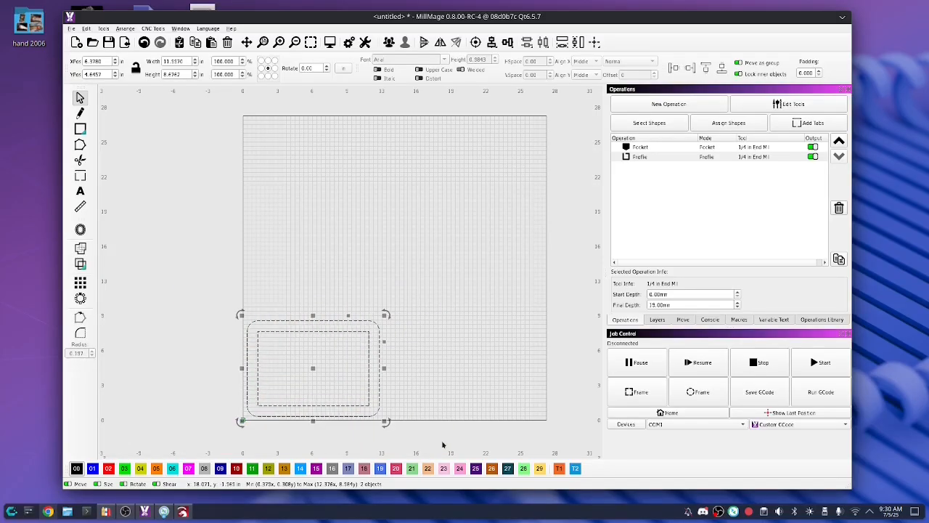
# - Duplicate the tray's two rectangles upward and then across to fill the work area with two columns of three trays
pyautogui.keyDown('ctrl'); pyautogui.moveTo(320, 372); pyautogui.dragTo(313, 170); pyautogui.keyUp('ctrl')
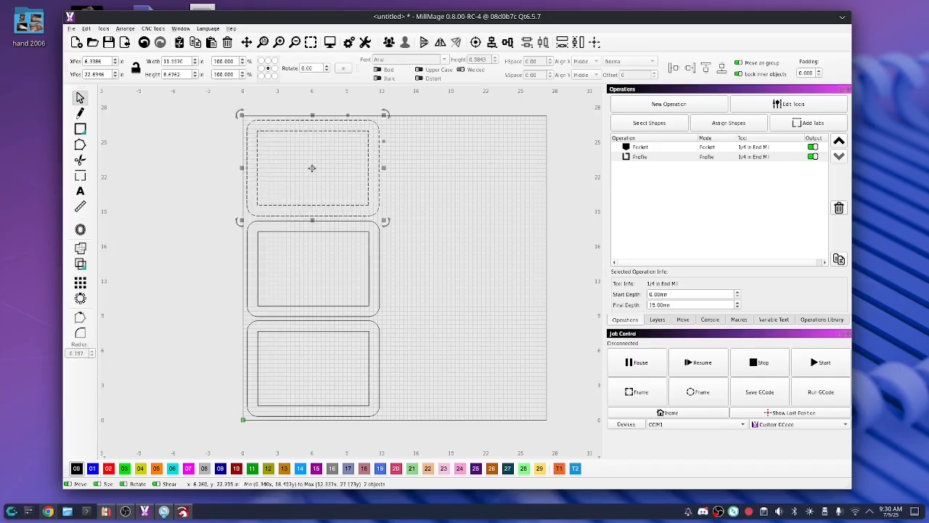
pyautogui.moveTo(196, 96); pyautogui.dragTo(392, 439)
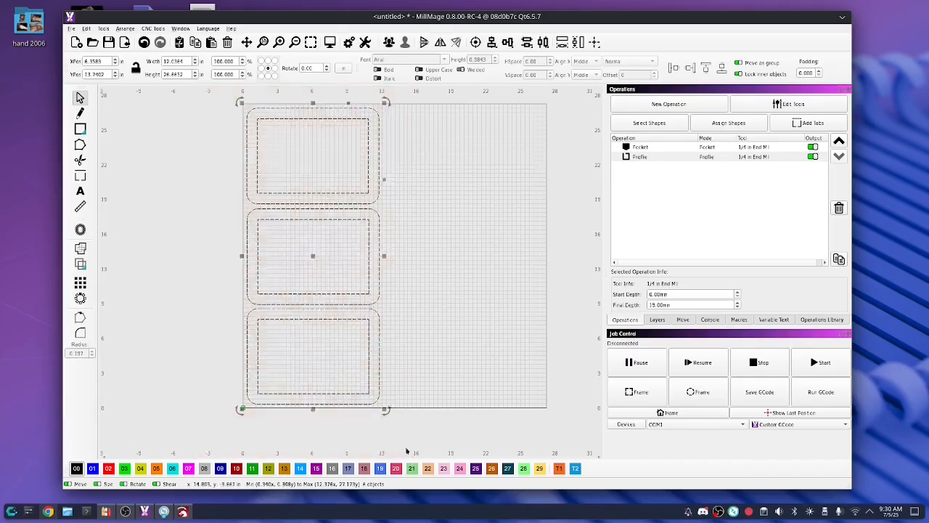
pyautogui.keyDown('ctrl'); pyautogui.moveTo(312, 256); pyautogui.dragTo(453, 259); pyautogui.keyUp('ctrl')
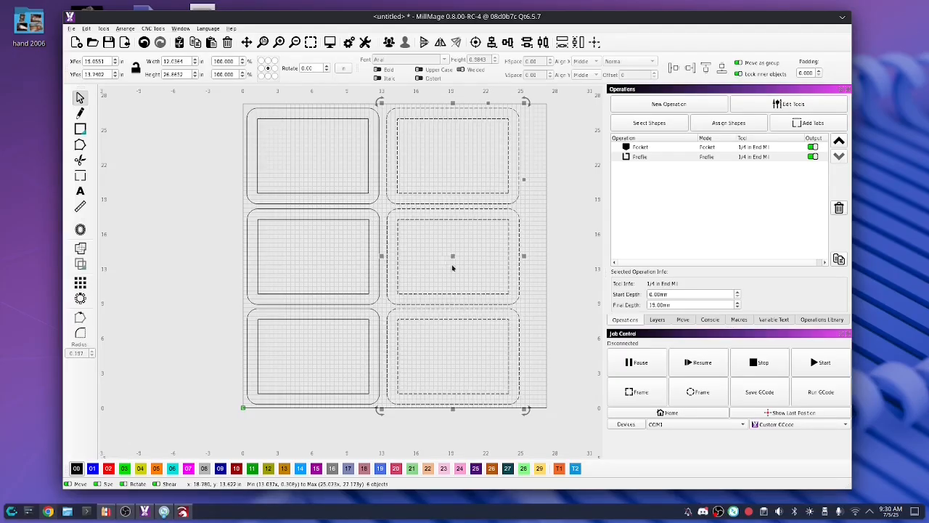
# - Preview the toolpaths for the duplicated trays and inspect which shapes are cut in the simulated stock
pyautogui.click(331, 42)
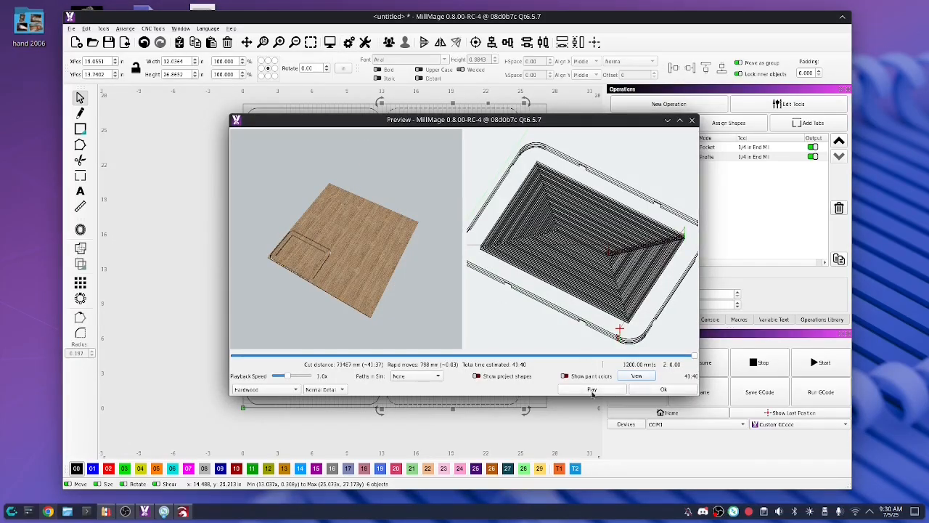
pyautogui.scroll(10, 446, 326)
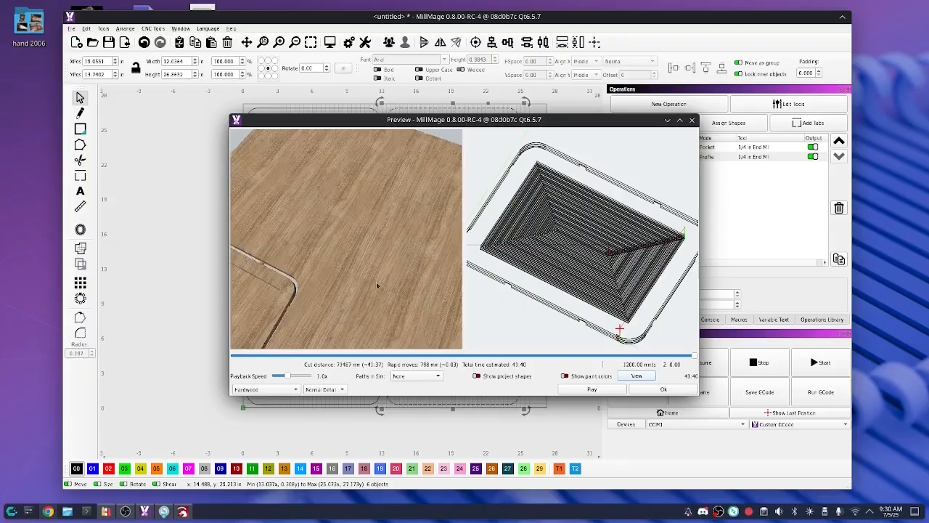
pyautogui.moveTo(447, 284); pyautogui.dragTo(437, 238)
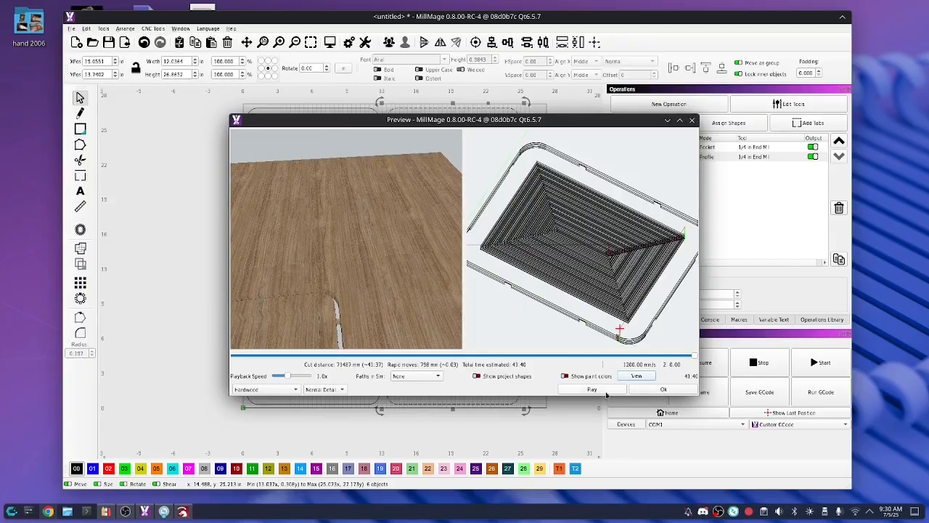
pyautogui.click(676, 393)
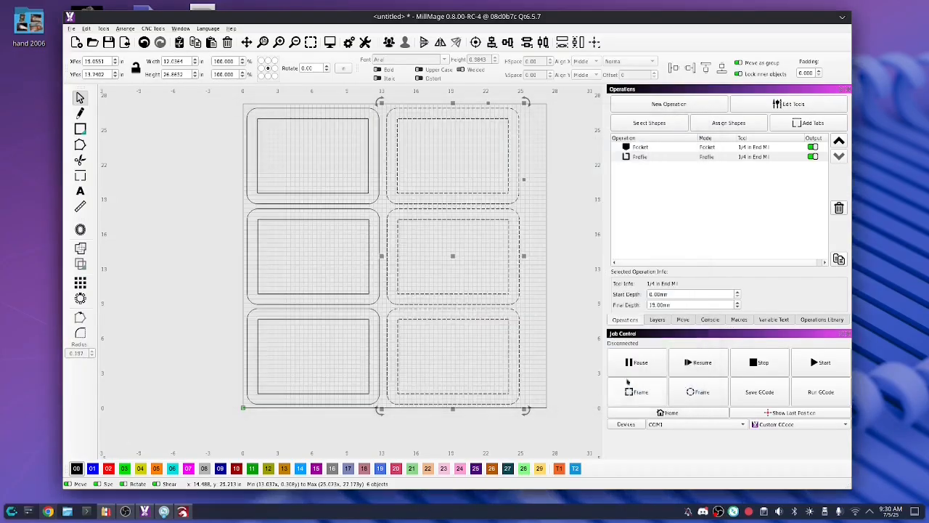
# - Select the inner rectangles of all the trays and assign them to the Pocket operation
pyautogui.click(641, 148)
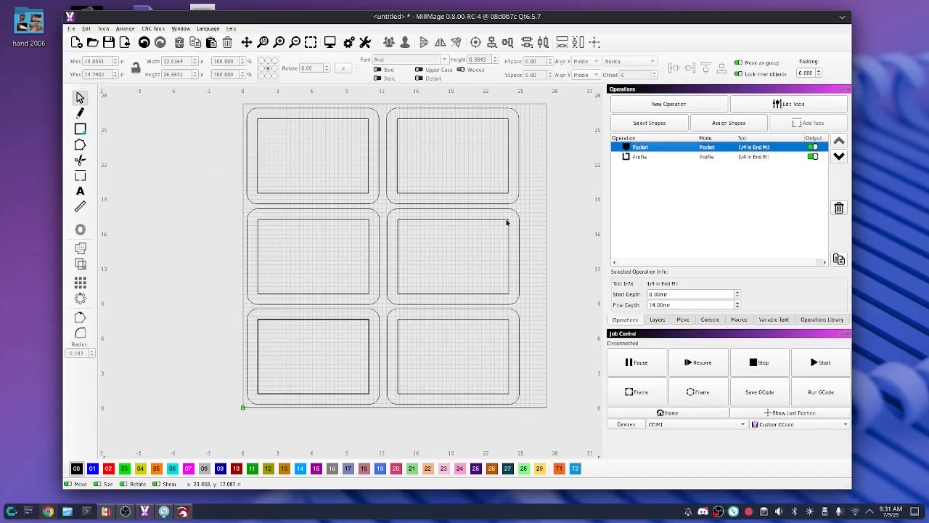
pyautogui.click(350, 219)
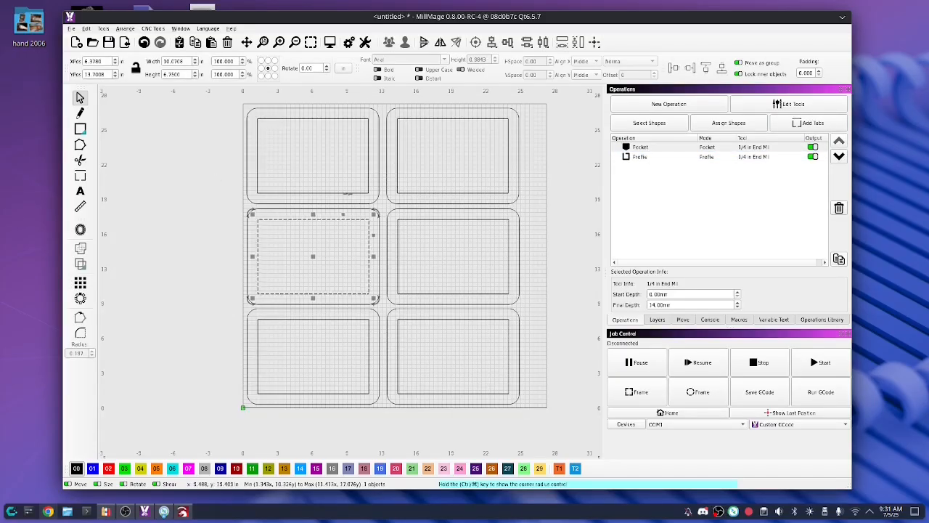
pyautogui.keyDown('shift'); pyautogui.click(374, 203); pyautogui.keyUp('shift')
pyautogui.keyDown('shift'); pyautogui.click(421, 192); pyautogui.keyUp('shift')
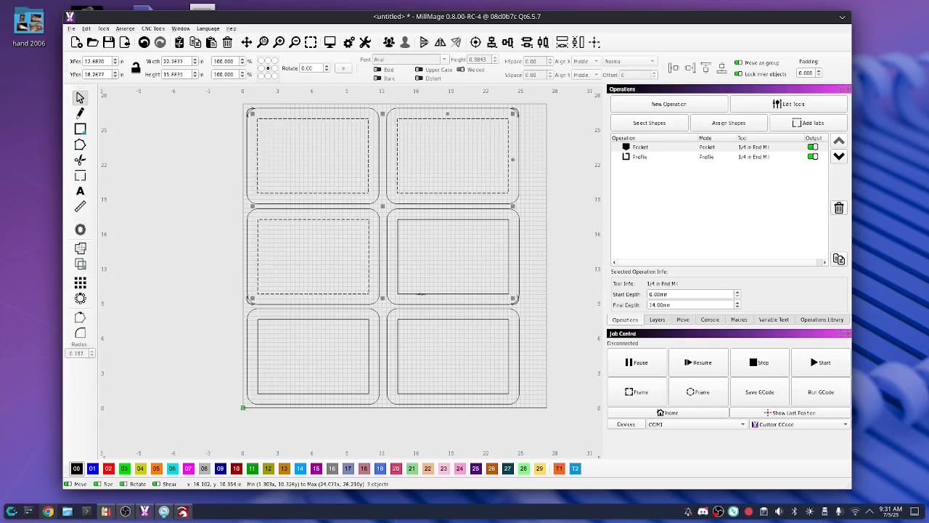
pyautogui.keyDown('shift'); pyautogui.click(421, 294); pyautogui.keyUp('shift')
pyautogui.keyDown('shift'); pyautogui.click(424, 319); pyautogui.keyUp('shift')
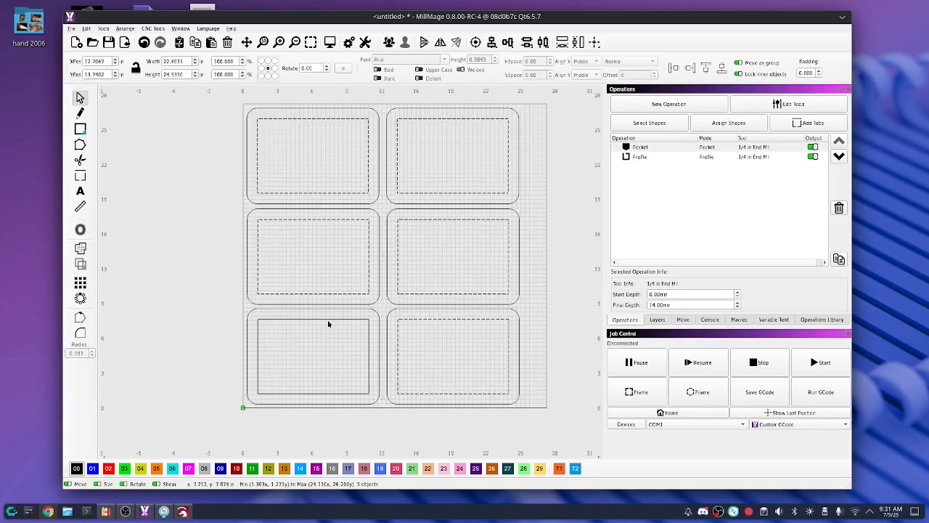
pyautogui.click(724, 127)
pyautogui.hotkey('ctrl', 'a')
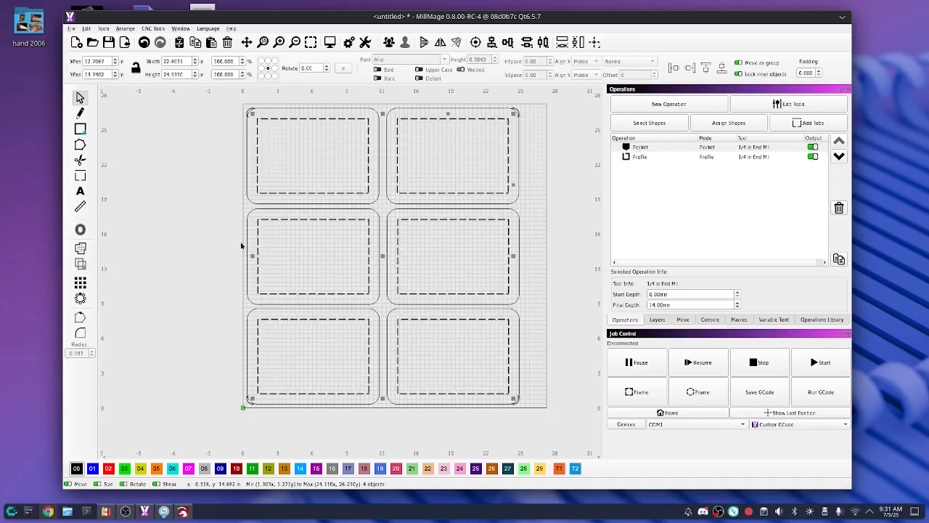
pyautogui.click(537, 171)
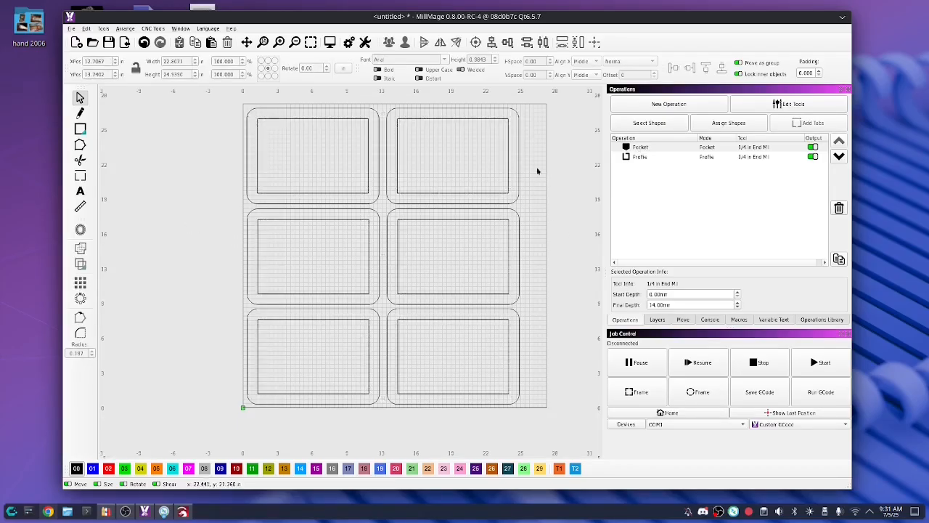
# - Select the outer rounded rectangles of all six trays and assign them to the Profile operation
pyautogui.moveTo(360, 112); pyautogui.dragTo(355, 110)
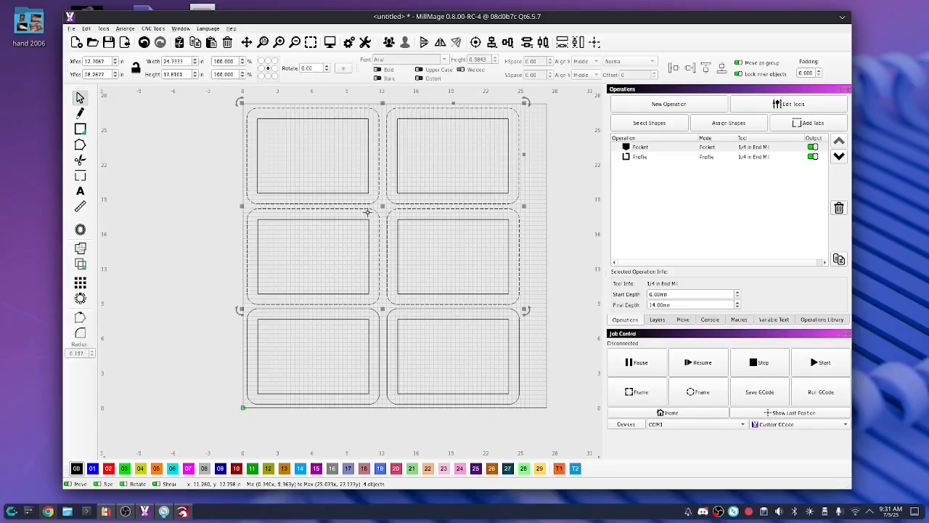
pyautogui.hotkey('ctrl', 'a')
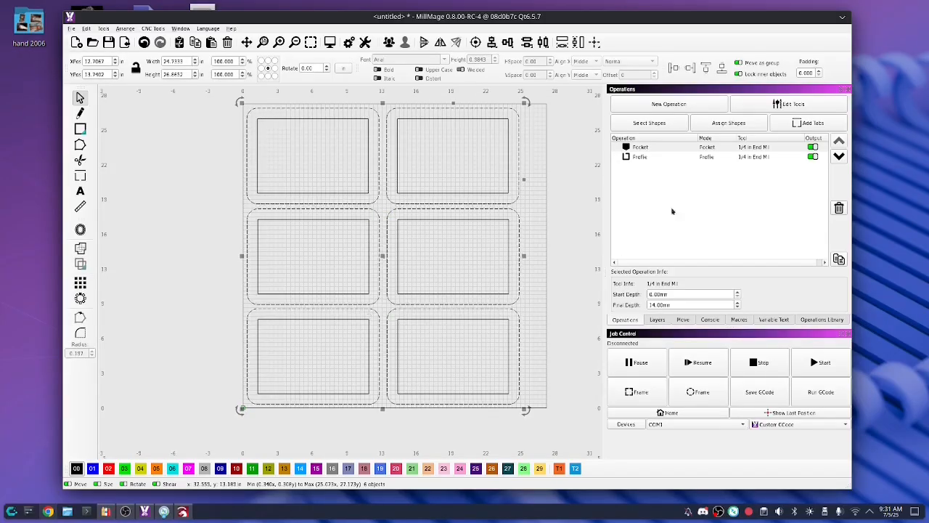
pyautogui.click(643, 157)
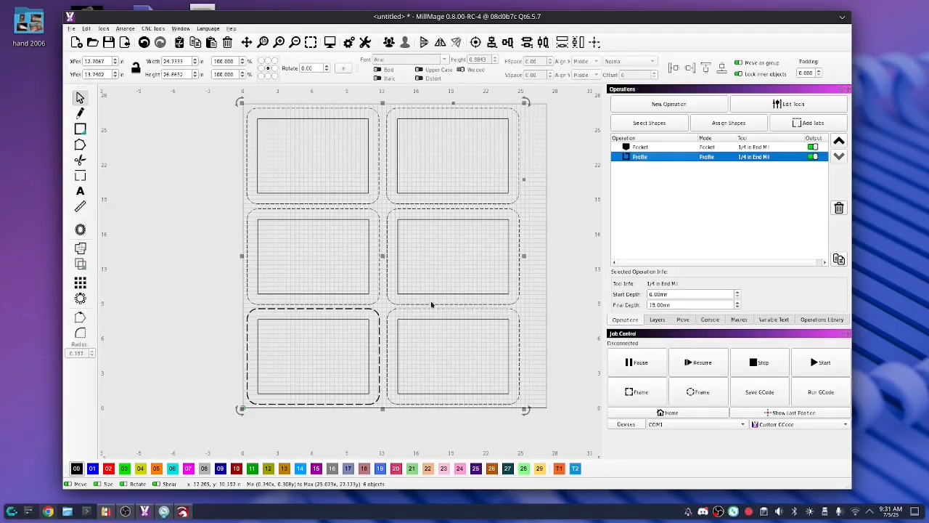
pyautogui.click(739, 123)
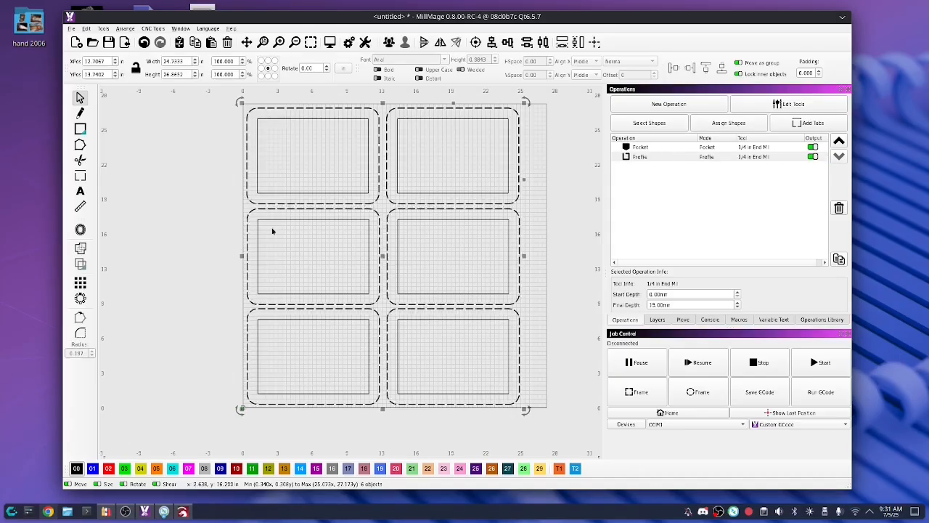
pyautogui.click(204, 227)
# - Preview the toolpaths of all six trays in an enlarged window and inspect the simulated pockets and profile cuts
pyautogui.click(329, 42)
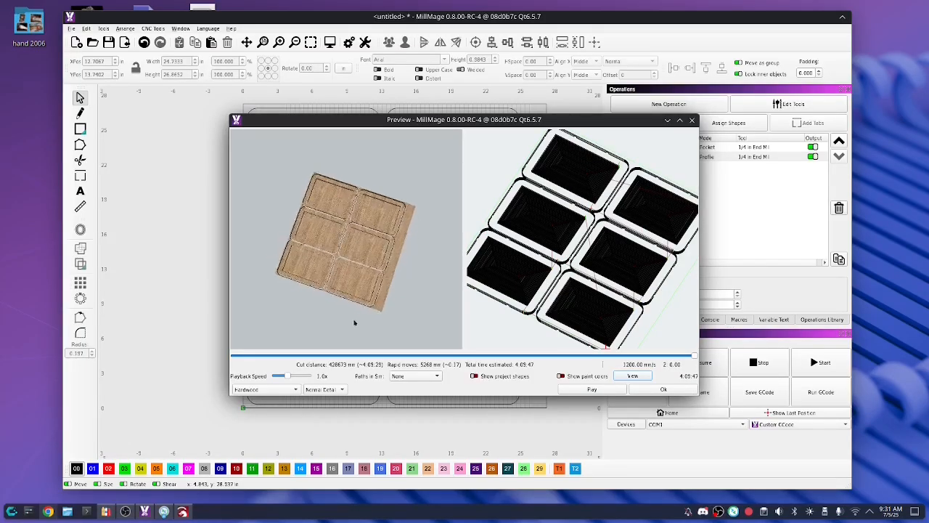
pyautogui.scroll(5, 320, 277)
pyautogui.moveTo(350, 289); pyautogui.dragTo(359, 247)
pyautogui.doubleClick(411, 123)
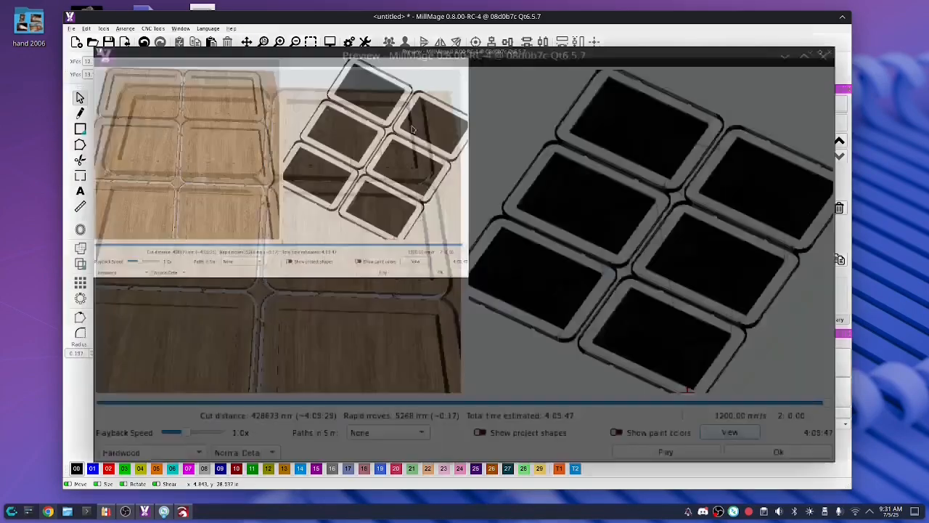
pyautogui.moveTo(254, 180); pyautogui.dragTo(210, 245)
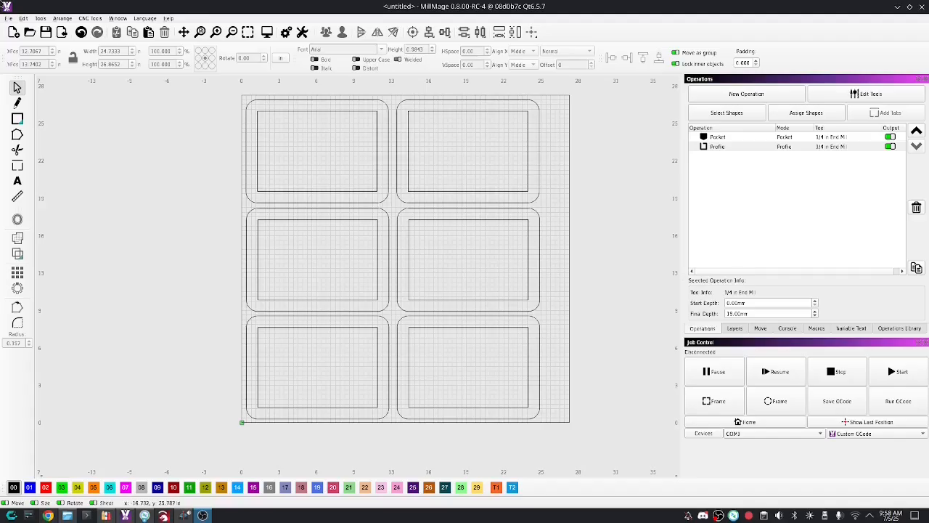
# - Export the project vectors as an SVG file named tray
pyautogui.click(9, 19)
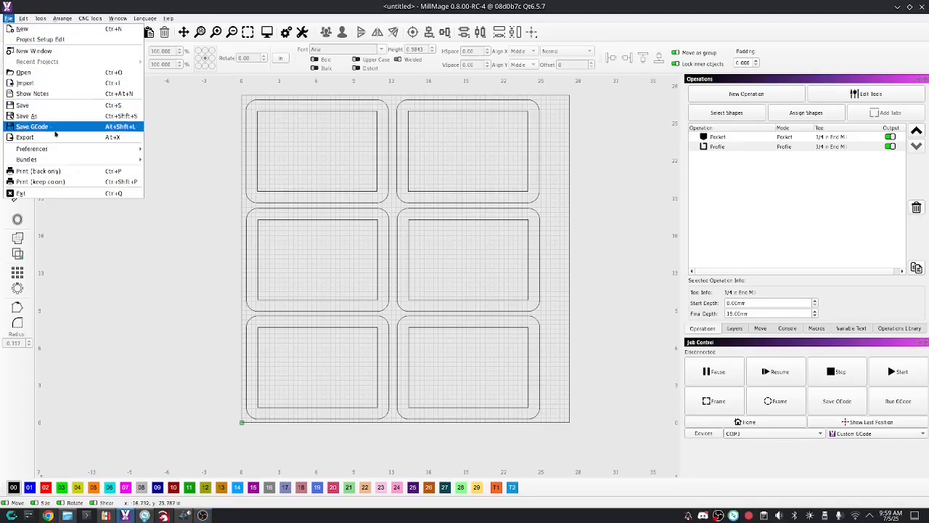
pyautogui.click(106, 138)
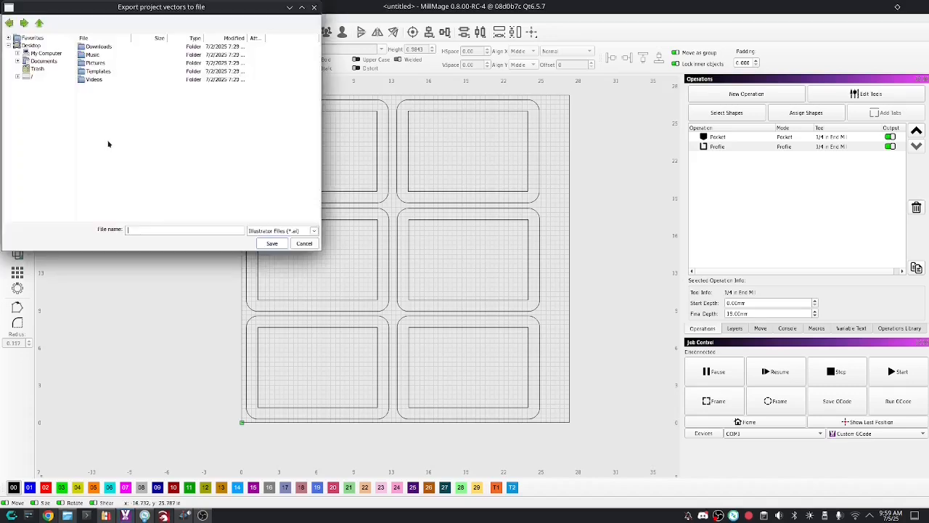
pyautogui.click(315, 231)
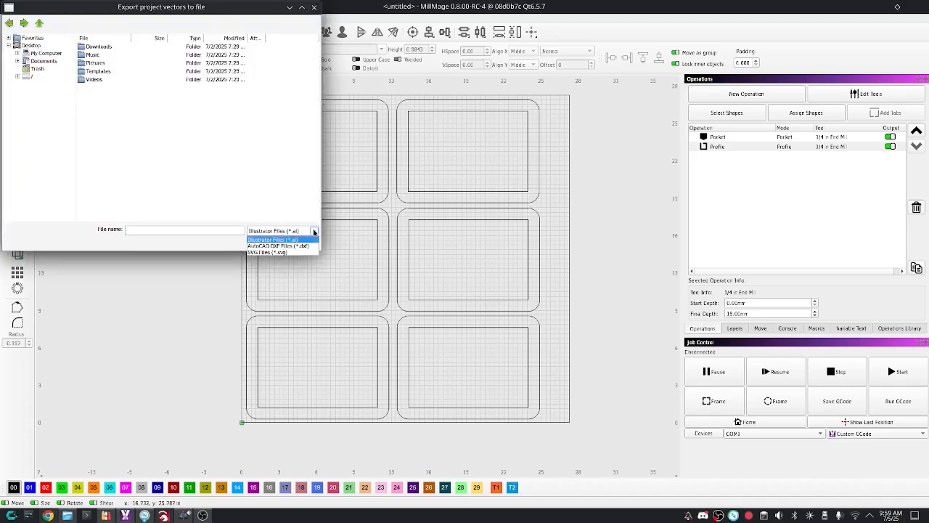
pyautogui.click(282, 252)
pyautogui.click(145, 230)
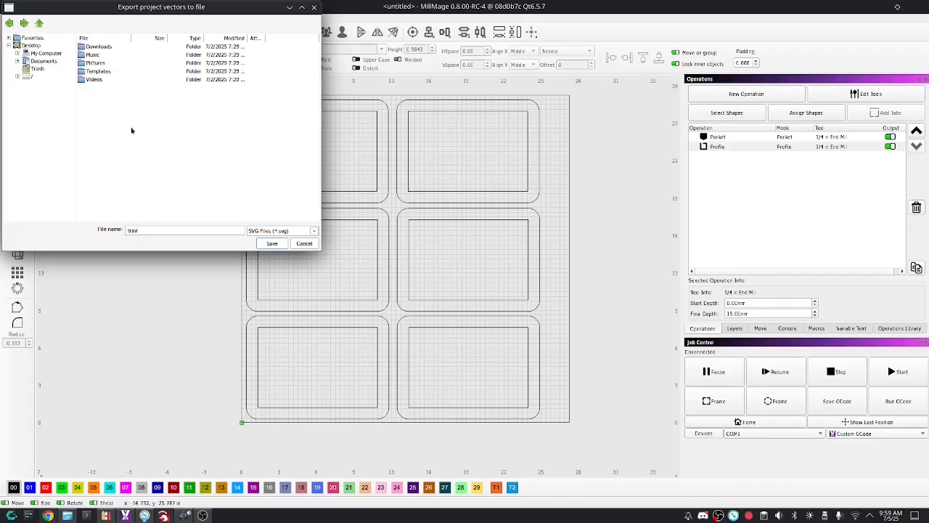
pyautogui.click(270, 244)
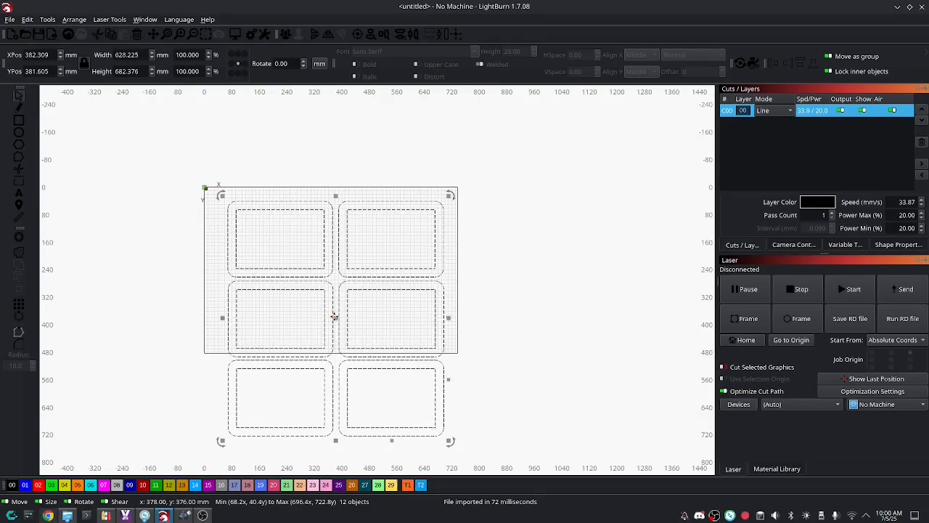
# - In LightBurn, move the imported tray outlines so the lower two rows sit inside the work area near its left edge
pyautogui.moveTo(335, 320); pyautogui.dragTo(322, 292)
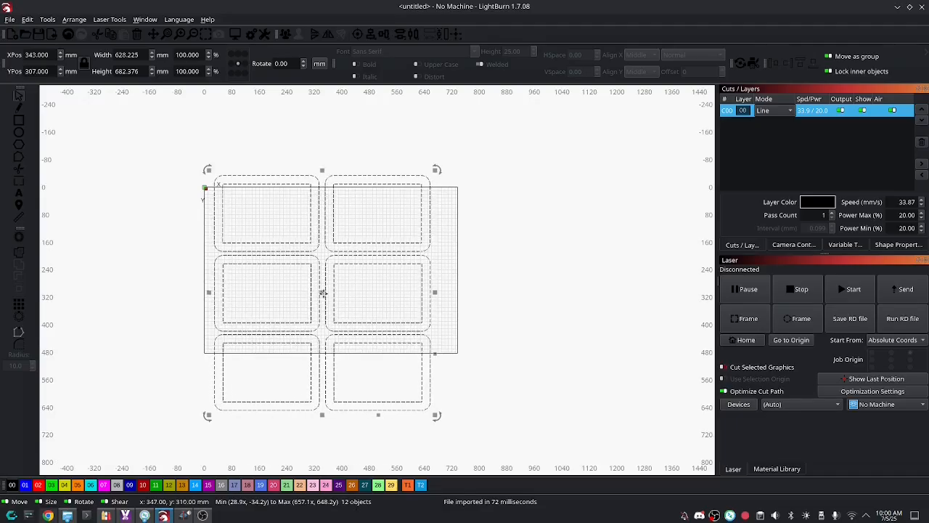
pyautogui.moveTo(323, 291); pyautogui.dragTo(318, 233)
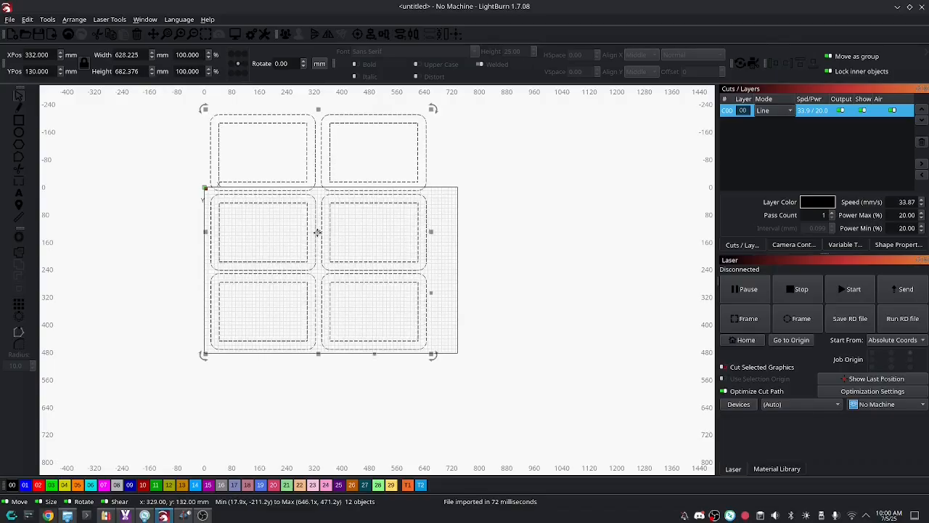
pyautogui.moveTo(474, 372); pyautogui.dragTo(398, 299)
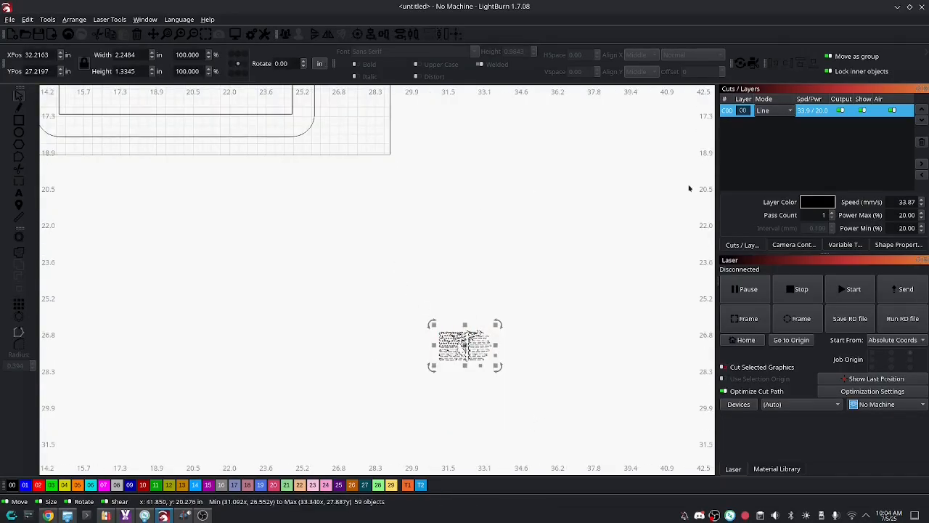
# - Set layer 00 to Fill mode and move the flag artwork inside the lower-left tray
pyautogui.click(775, 110)
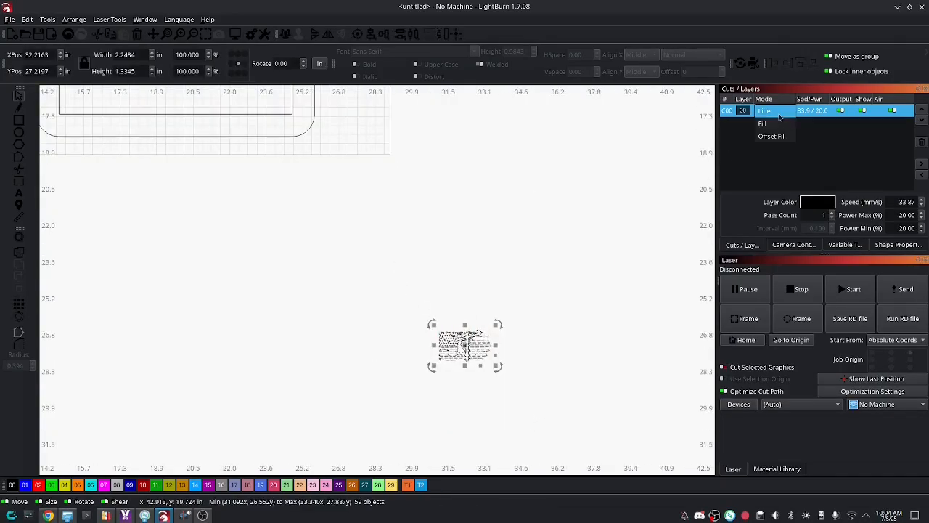
pyautogui.click(764, 125)
pyautogui.scroll(-3, 585, 365)
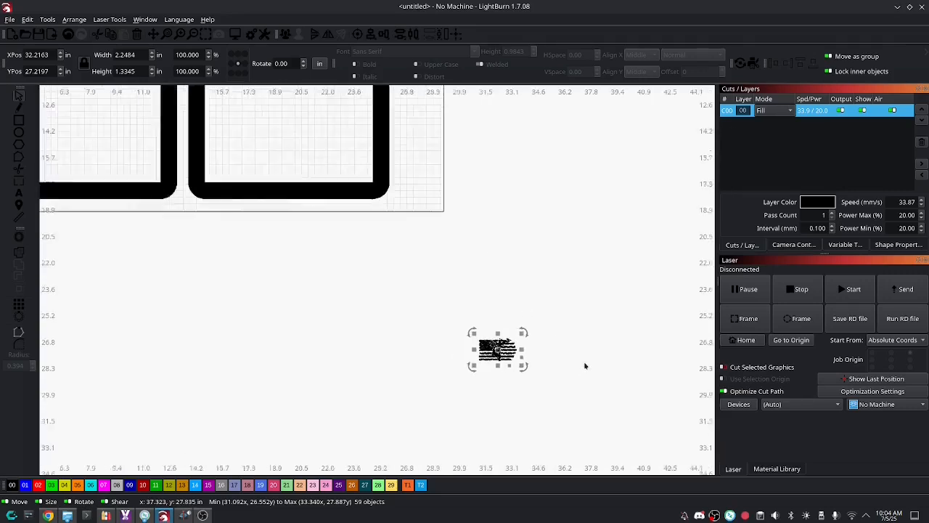
pyautogui.moveTo(508, 357); pyautogui.dragTo(125, 157)
pyautogui.click(291, 292)
pyautogui.scroll(-1, 385, 343)
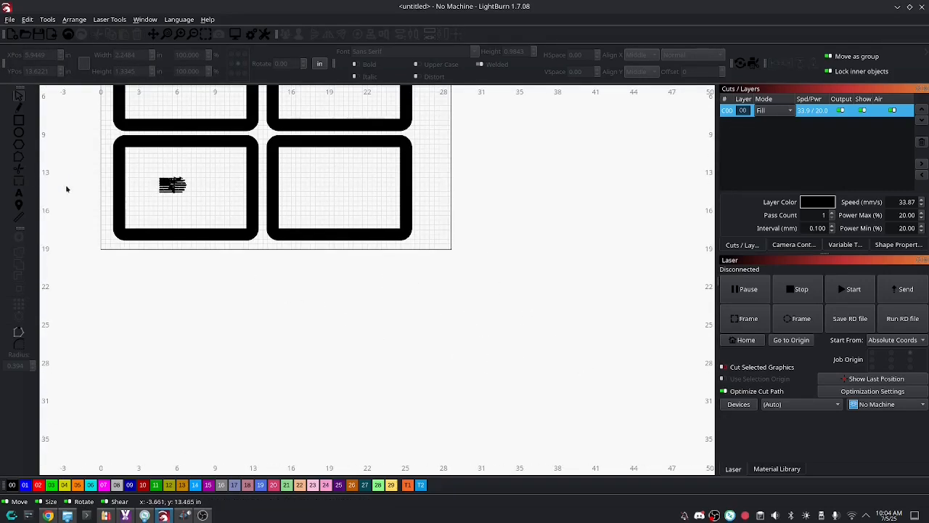
pyautogui.scroll(3, 66, 189)
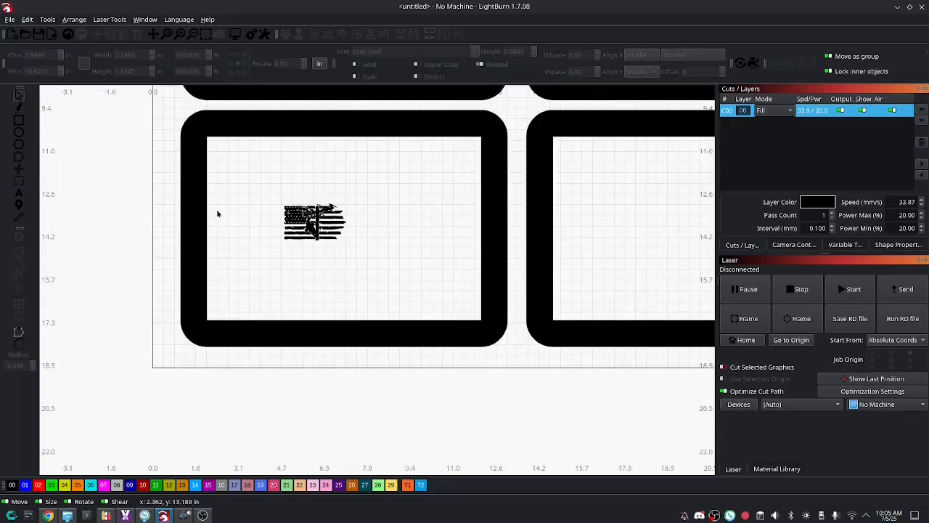
# - Select both outlines of the lower-left tray and assign them to the blue layer 01
pyautogui.moveTo(216, 213); pyautogui.dragTo(197, 212)
pyautogui.hotkey('ctrl', 'z')
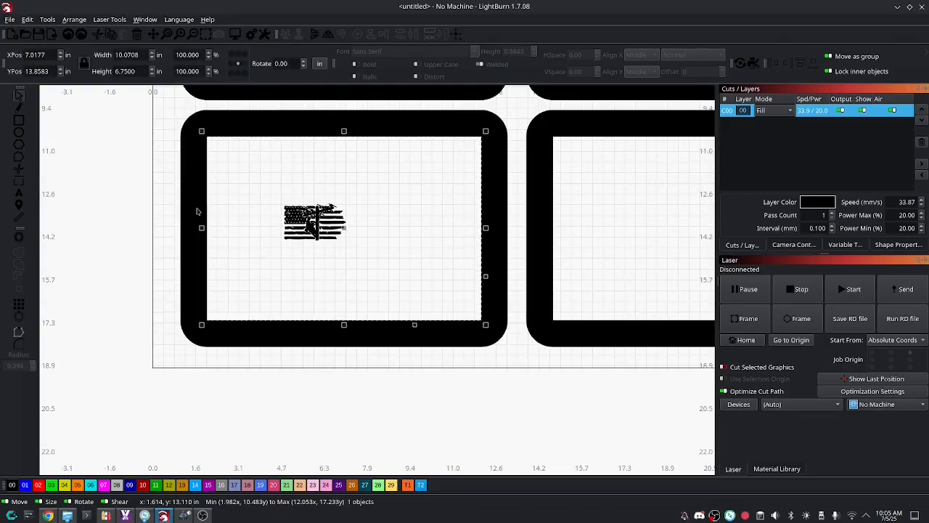
pyautogui.click(286, 222)
pyautogui.click(194, 223)
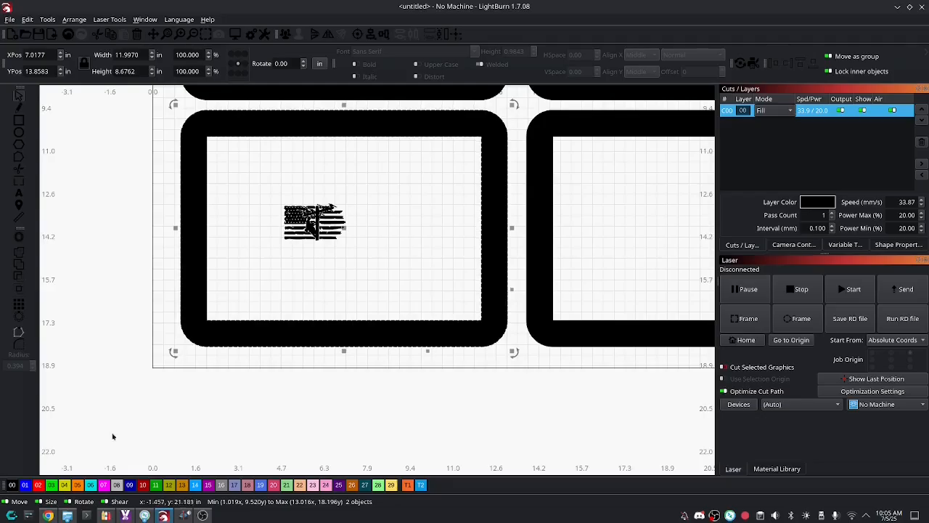
pyautogui.click(30, 485)
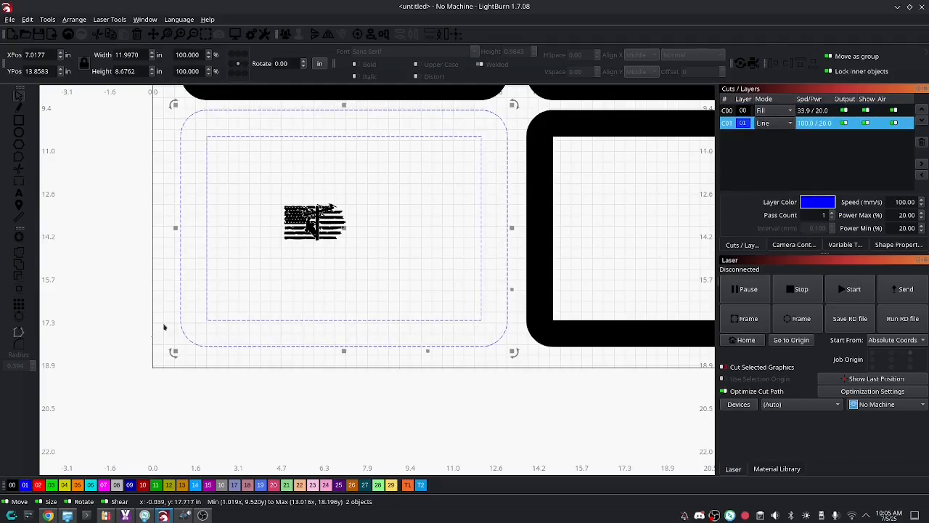
# - Enlarge the flag artwork to about 8.77 by 5.58 in and position it inside the lower-left tray's inner rectangle
pyautogui.scroll(-2, 167, 326)
pyautogui.moveTo(247, 245); pyautogui.dragTo(393, 323)
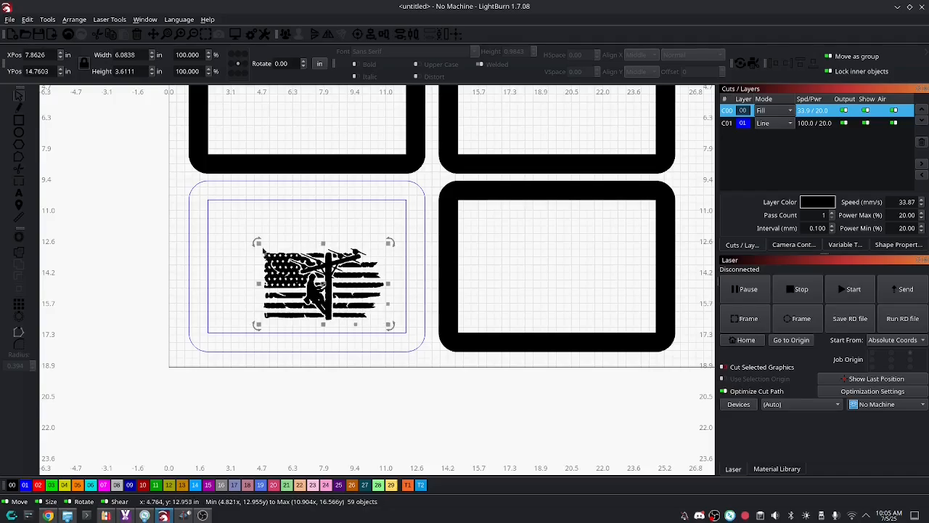
pyautogui.moveTo(231, 227); pyautogui.dragTo(214, 217)
pyautogui.moveTo(327, 261); pyautogui.dragTo(306, 206)
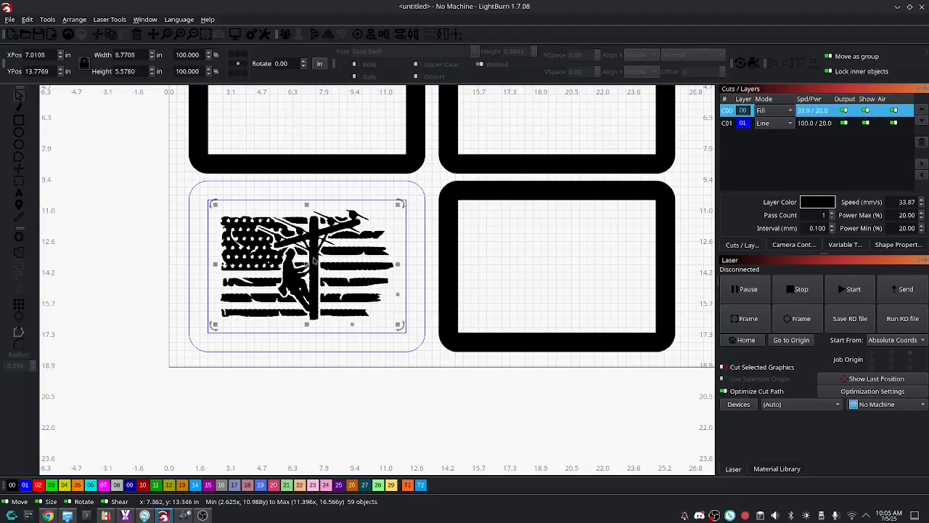
pyautogui.moveTo(305, 264); pyautogui.dragTo(309, 263)
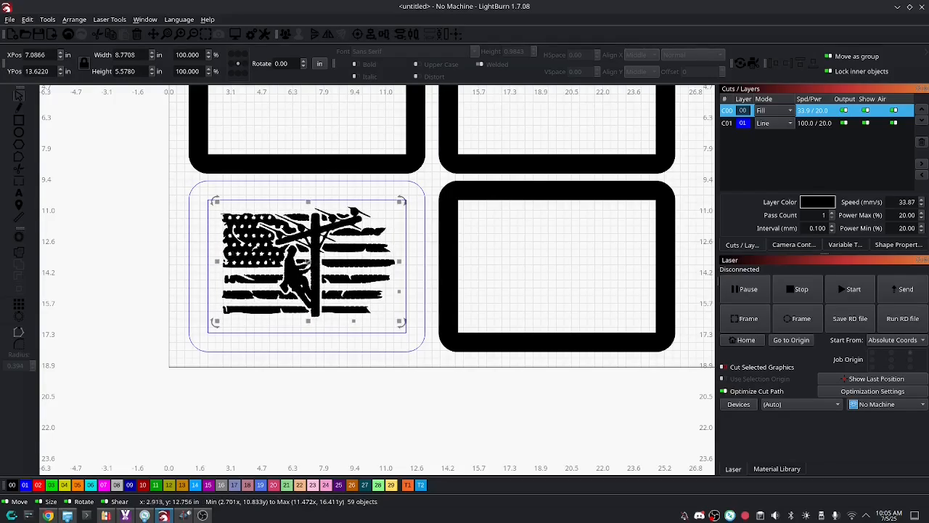
# - Group the flag artwork and centre it on the lower-left tray's outlines
pyautogui.click(285, 34)
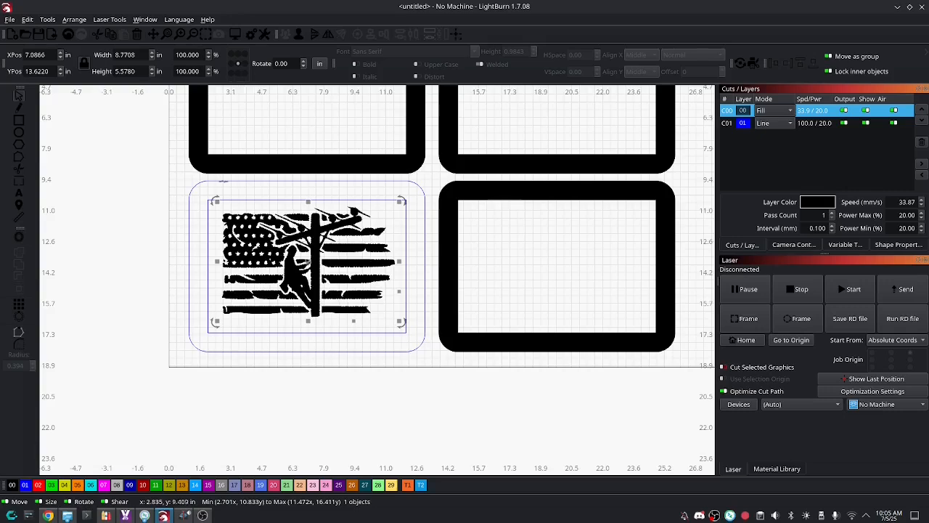
pyautogui.keyDown('shift'); pyautogui.click(254, 183); pyautogui.keyUp('shift')
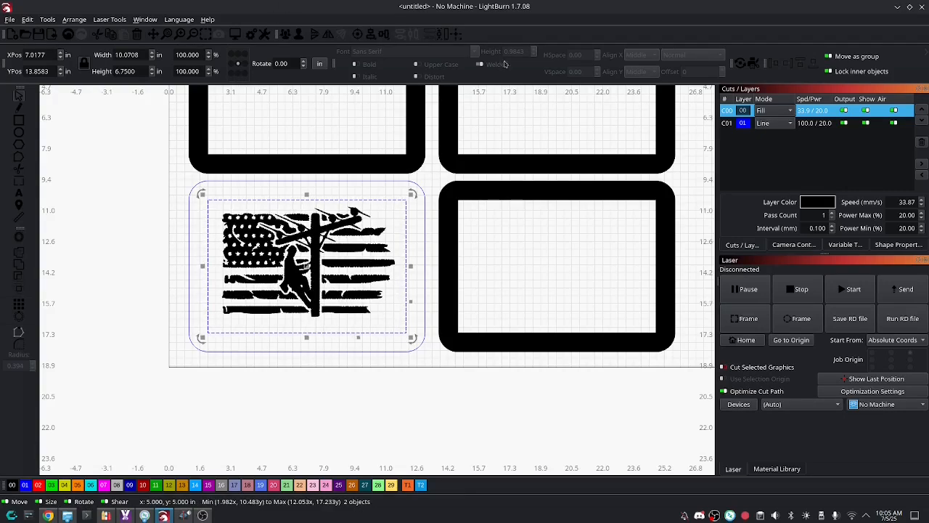
pyautogui.click(331, 404)
pyautogui.click(316, 298)
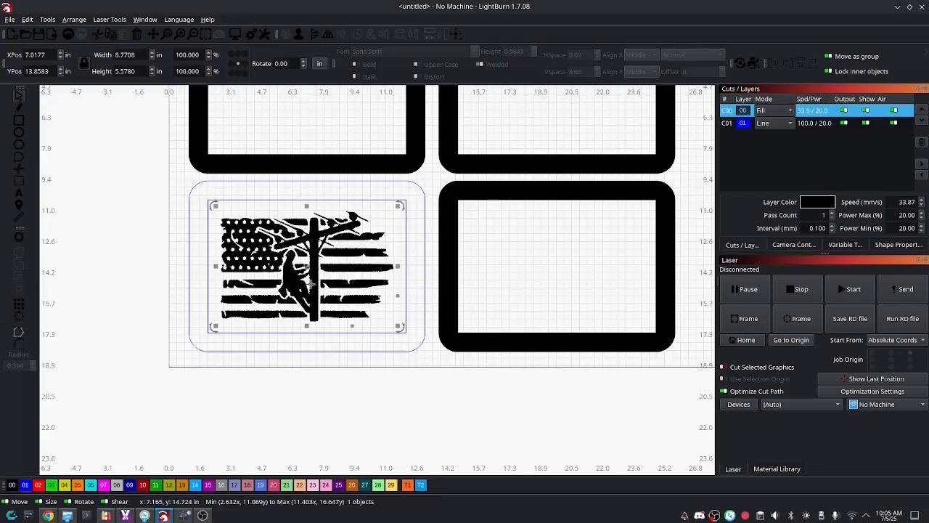
# - Move the grouped flag artwork up about 0.37 in inside the tray to leave space beneath it
pyautogui.moveTo(304, 267); pyautogui.dragTo(305, 261)
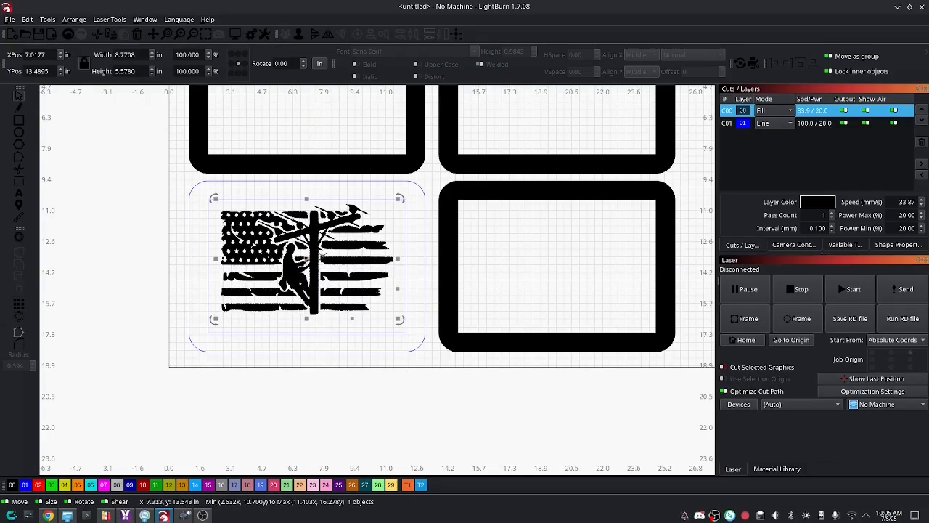
pyautogui.click(327, 428)
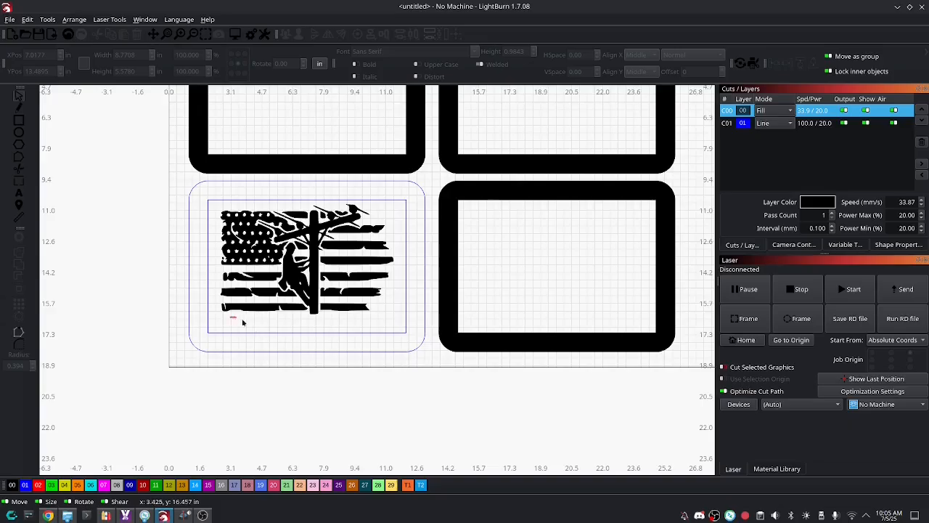
pyautogui.moveTo(243, 322); pyautogui.dragTo(377, 333)
# - Delete the outlines of the other trays, keeping only the lower-left tray with its flag artwork
pyautogui.scroll(-3, 297, 327)
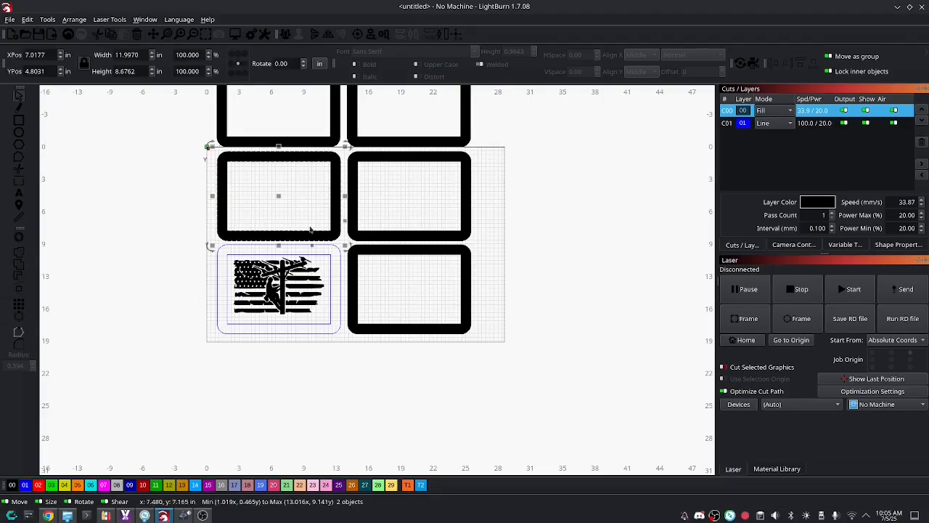
pyautogui.moveTo(402, 211); pyautogui.dragTo(249, 125)
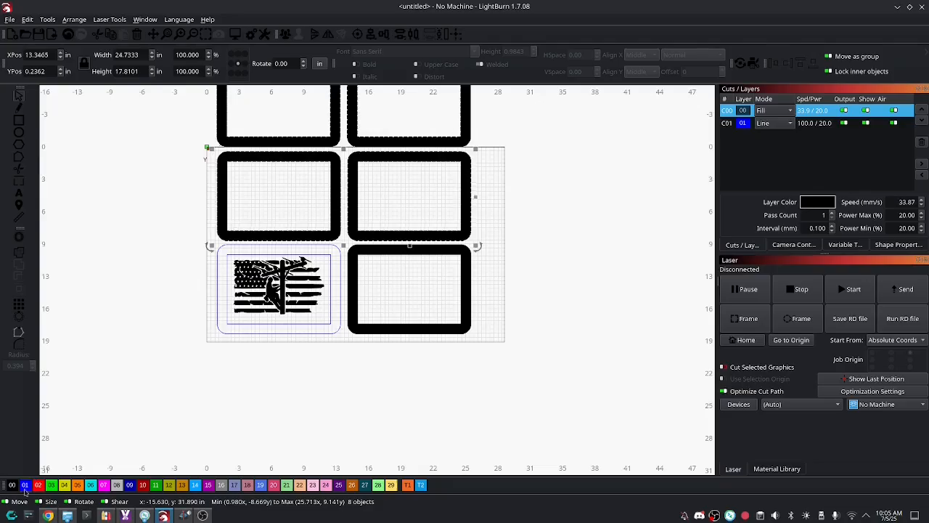
pyautogui.press('Delete')
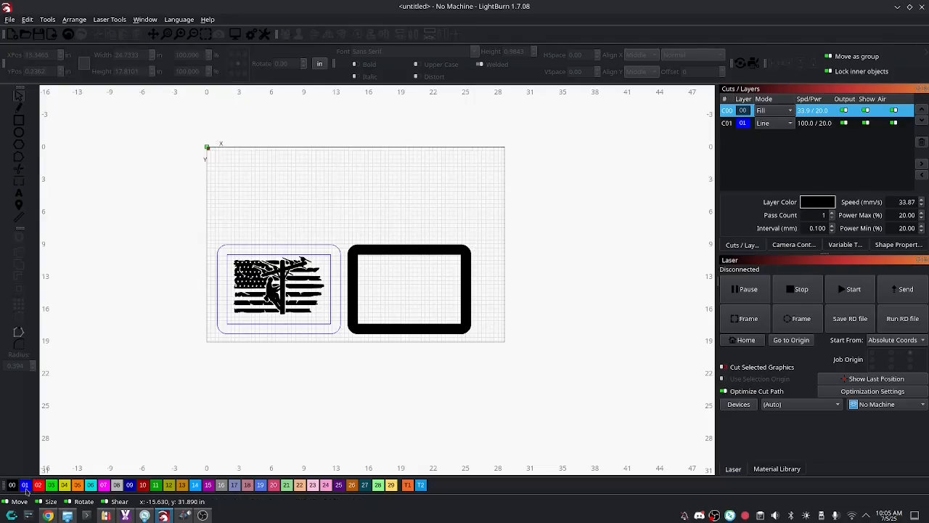
pyautogui.click(397, 278)
pyautogui.moveTo(397, 278); pyautogui.dragTo(381, 211)
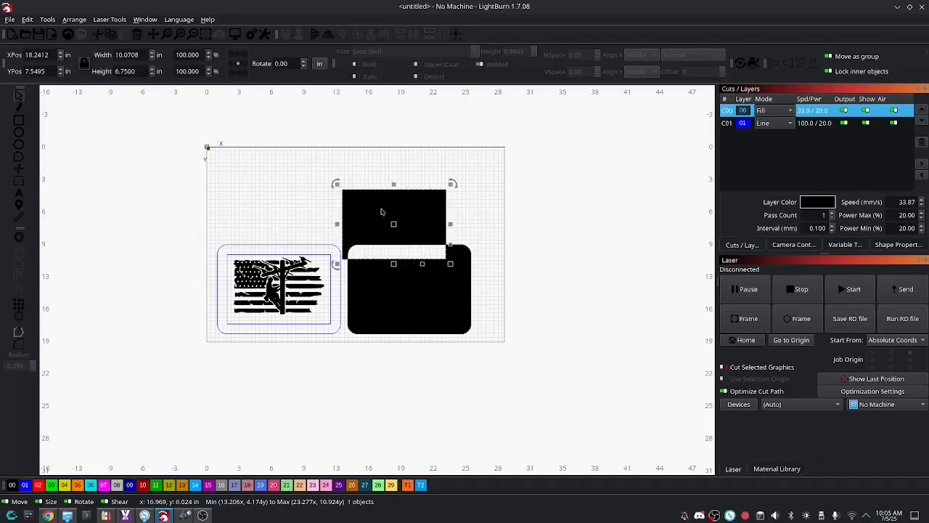
pyautogui.press('Delete')
pyautogui.click(393, 284)
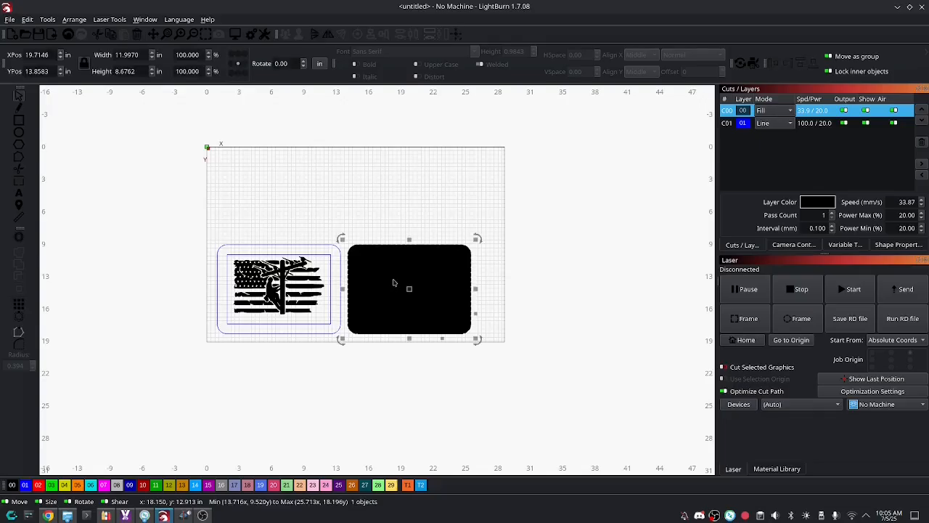
pyautogui.press('Delete')
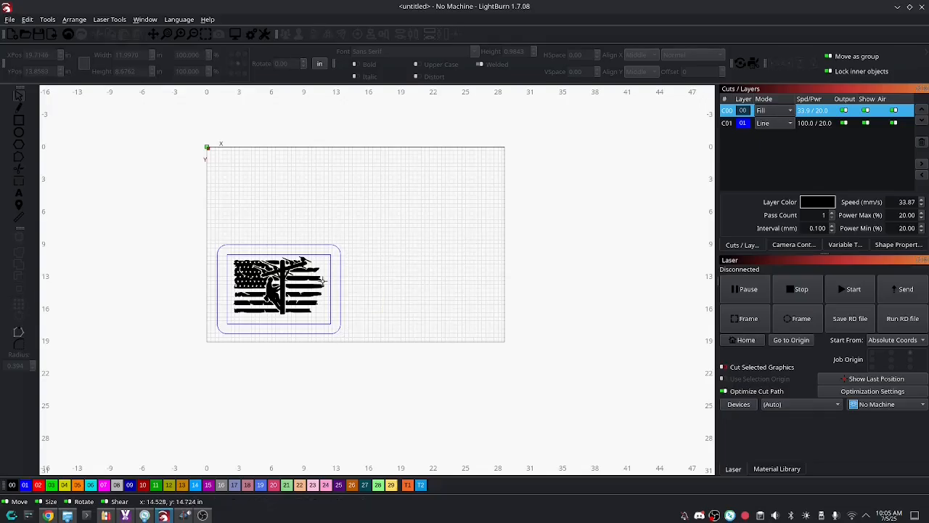
pyautogui.moveTo(142, 214); pyautogui.dragTo(403, 386)
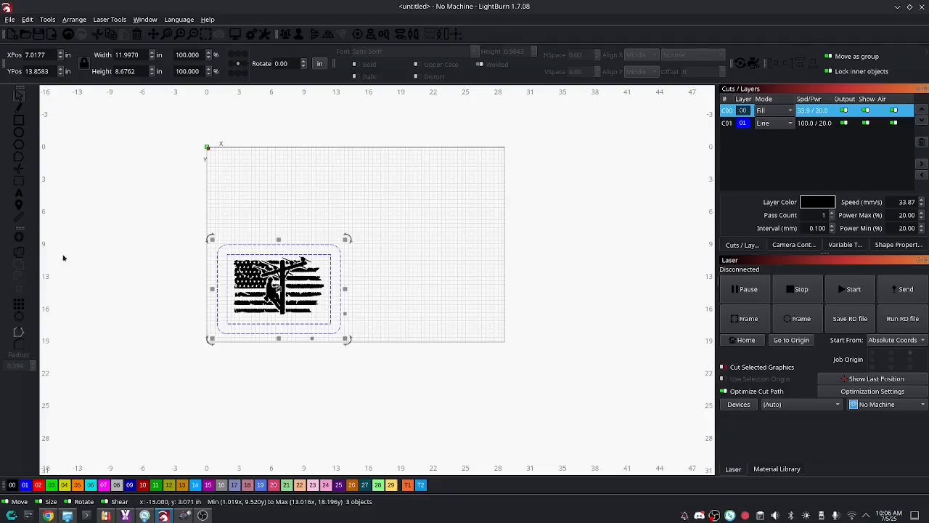
# - Switch to MillMage and examine the toolpath preview of the six trays from another angle
pyautogui.click(125, 515)
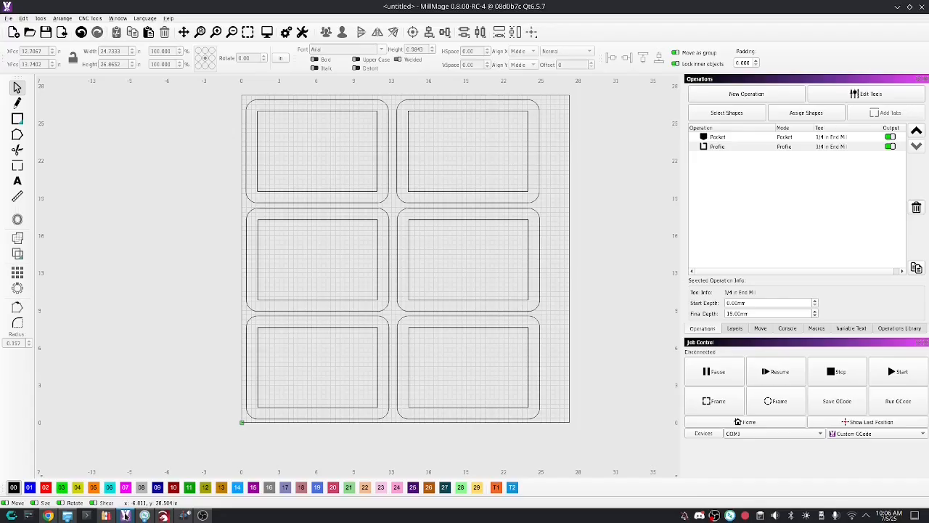
pyautogui.click(267, 32)
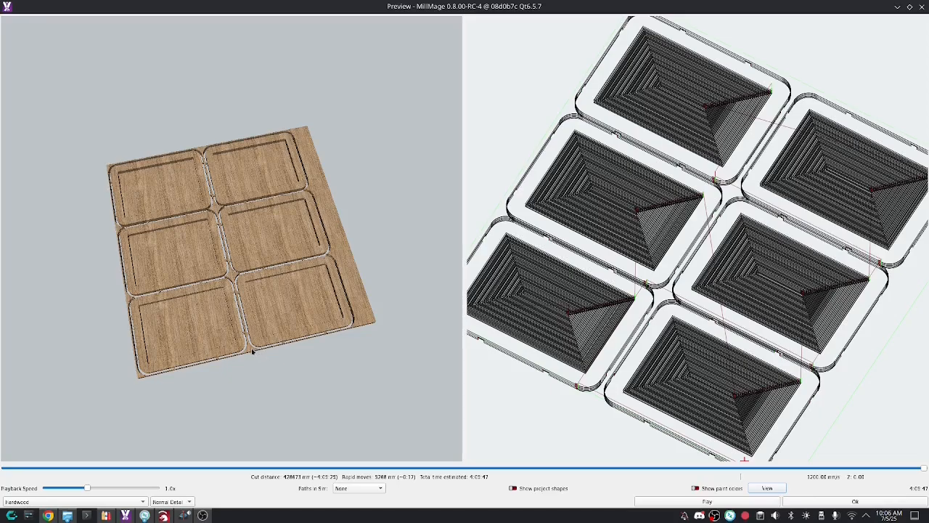
pyautogui.moveTo(253, 350); pyautogui.dragTo(251, 379)
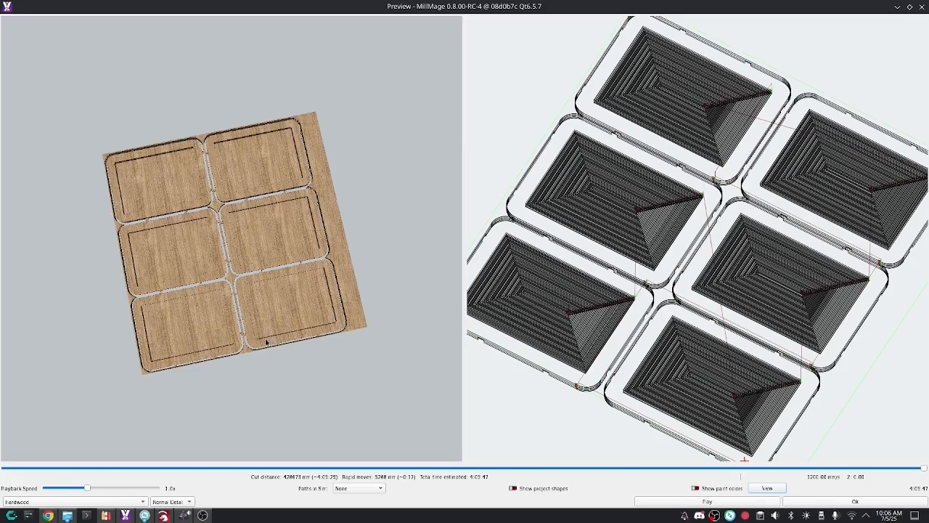
pyautogui.click(879, 501)
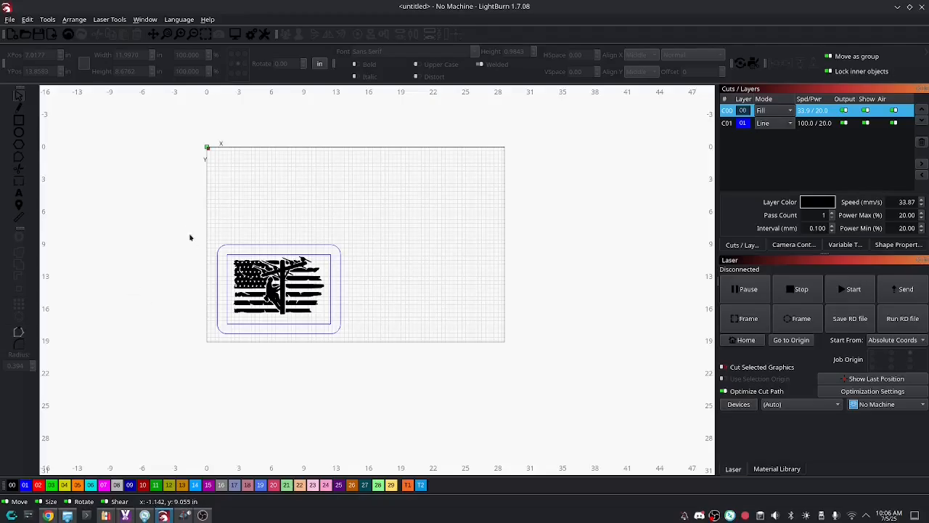
# - In LightBurn, move the tray outlines together with the flag about 1 in left, against the work area's left edge
pyautogui.moveTo(181, 211); pyautogui.dragTo(381, 366)
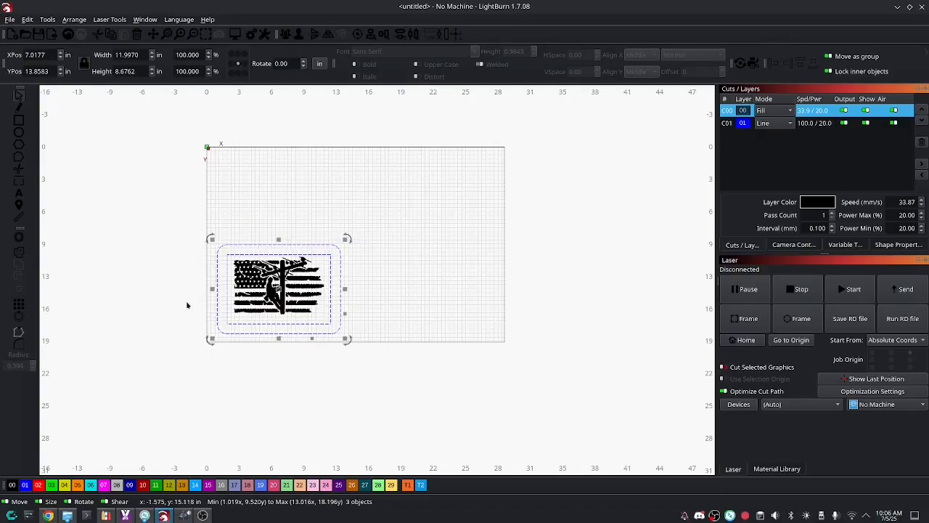
pyautogui.scroll(5, 222, 307)
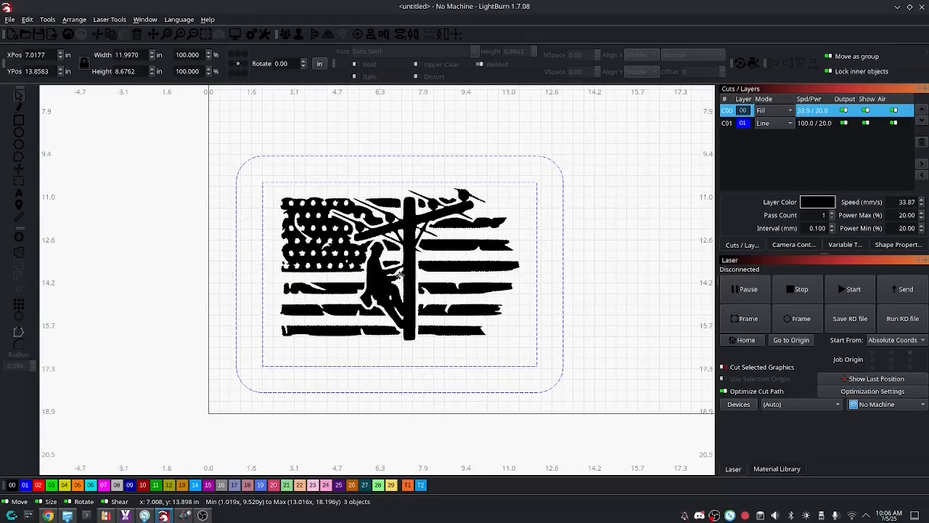
pyautogui.moveTo(420, 202); pyautogui.dragTo(394, 201)
pyautogui.scroll(-5, 238, 270)
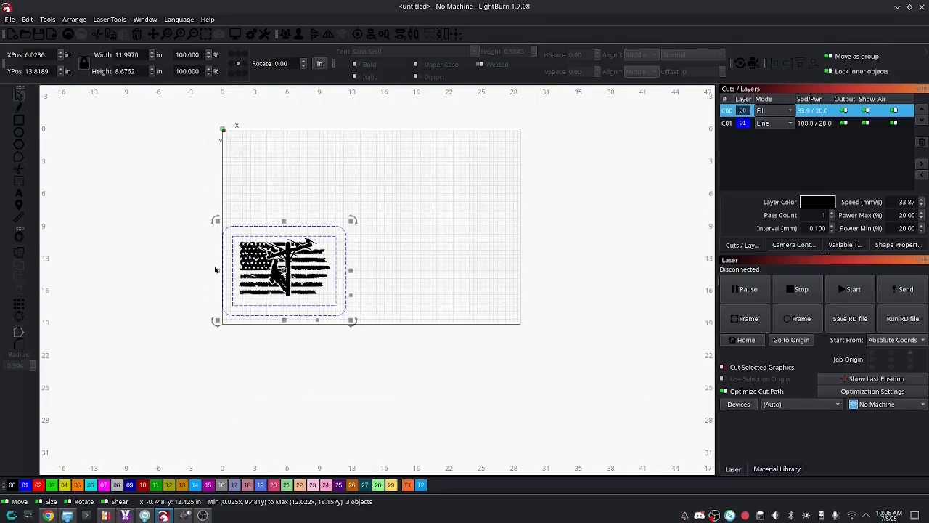
pyautogui.click(281, 346)
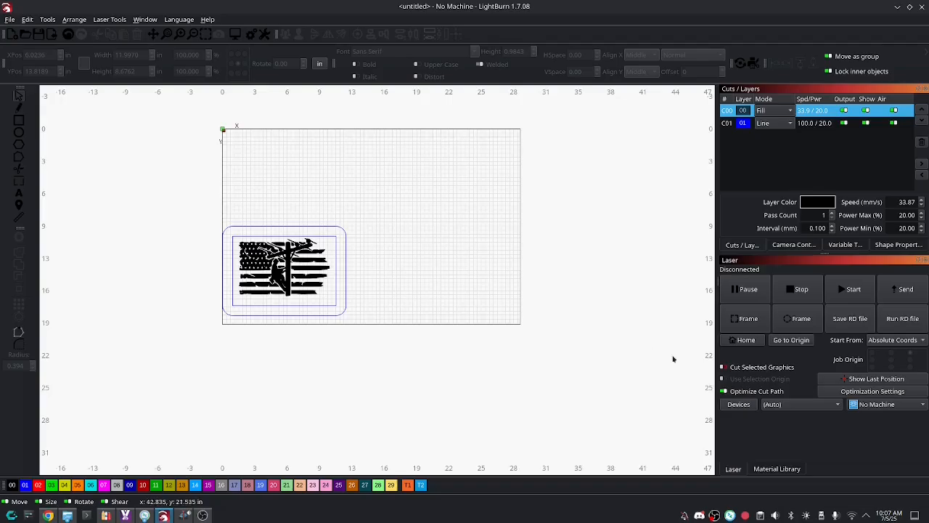
# - Set the laser job to start from Current Position with the job origin at the centre
pyautogui.click(879, 343)
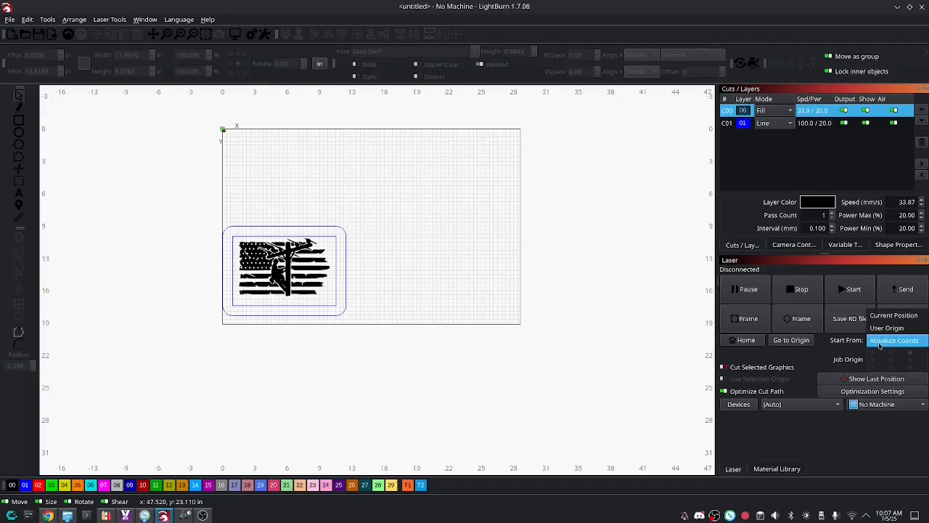
pyautogui.click(906, 342)
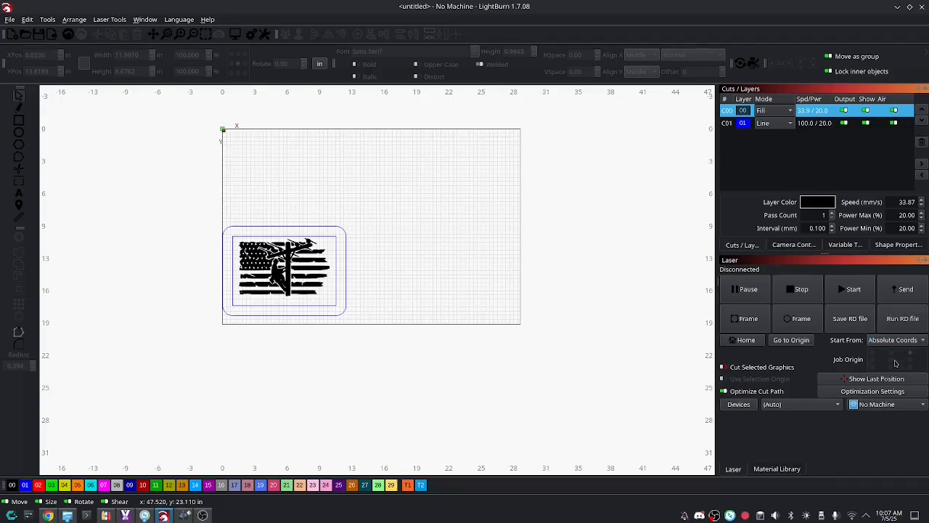
pyautogui.click(890, 345)
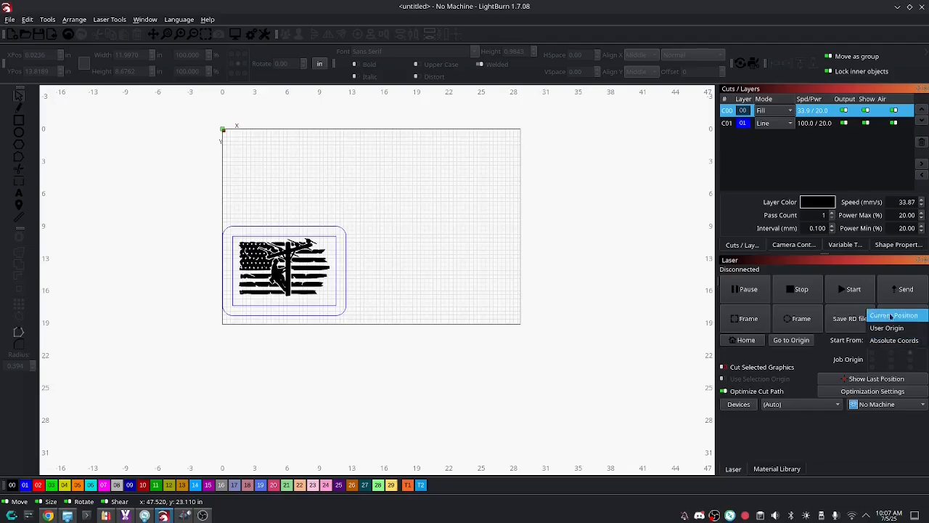
pyautogui.click(891, 317)
pyautogui.click(892, 359)
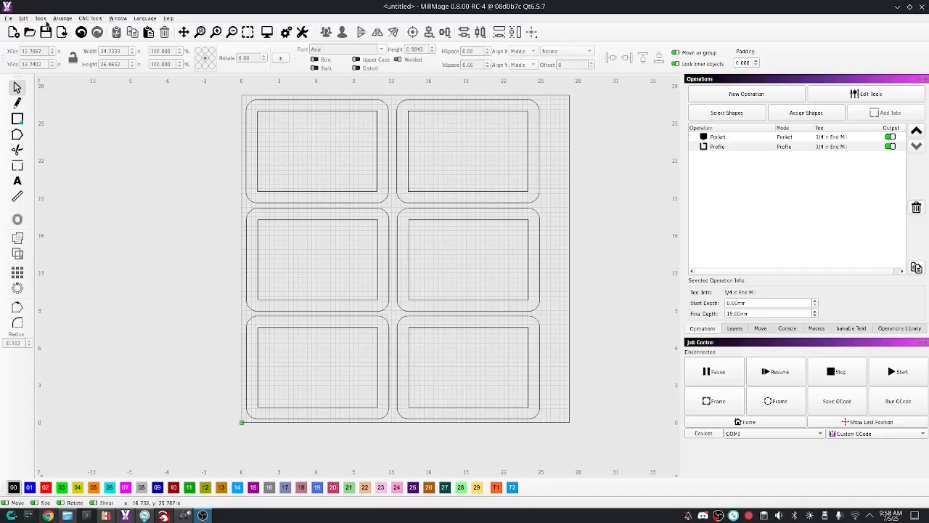
# - Export MillMage's project vectors as an SVG file named tray and import tray.svg into the LightBurn workspace
pyautogui.click(8, 19)
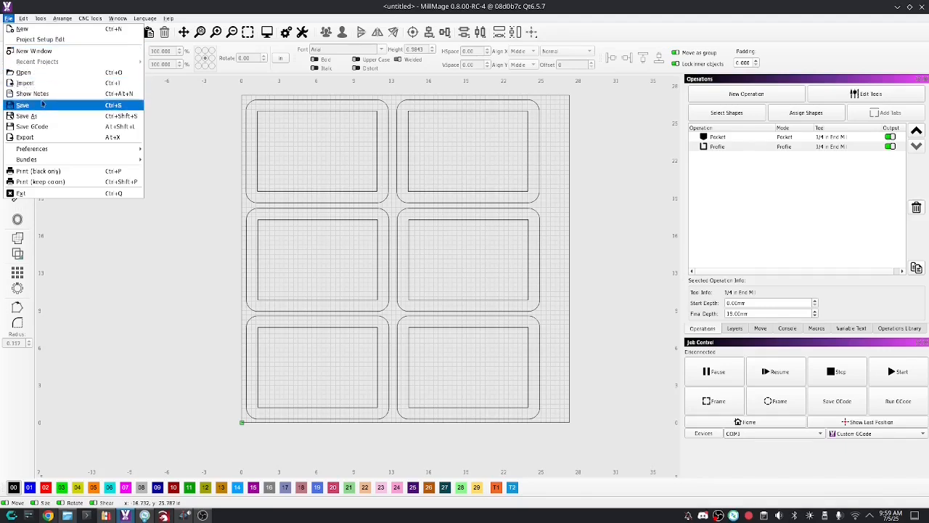
pyautogui.click(106, 138)
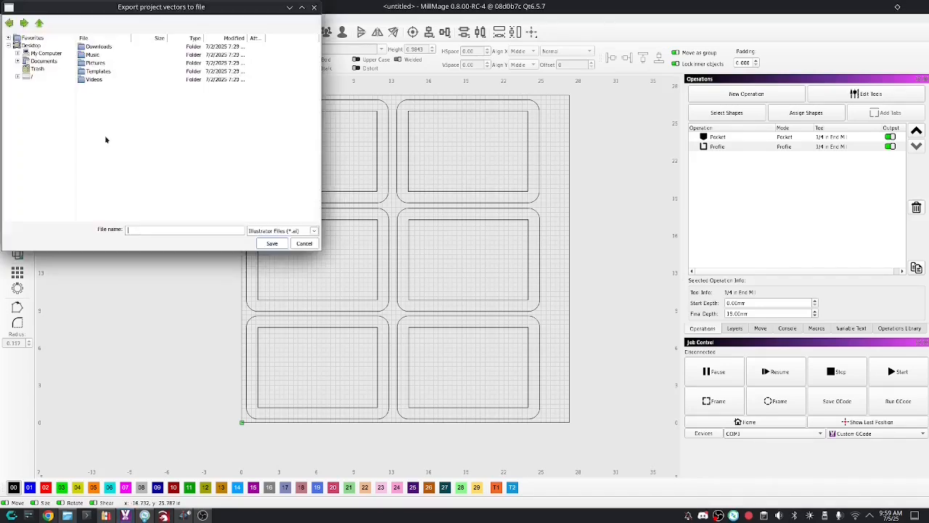
pyautogui.click(313, 232)
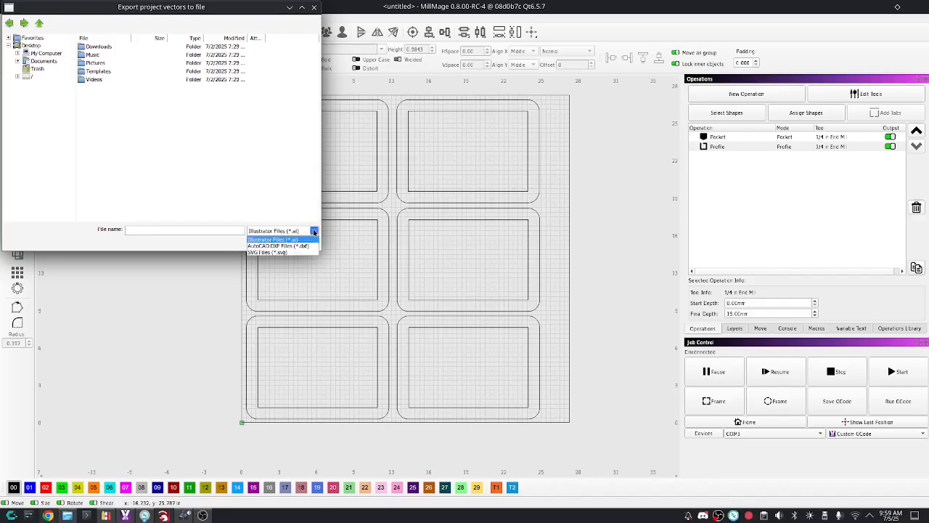
pyautogui.click(281, 252)
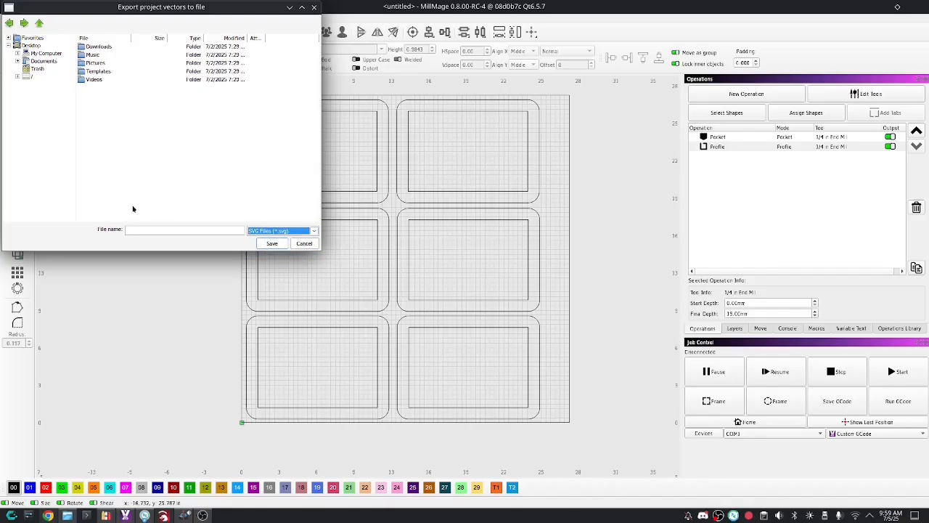
pyautogui.click(144, 230)
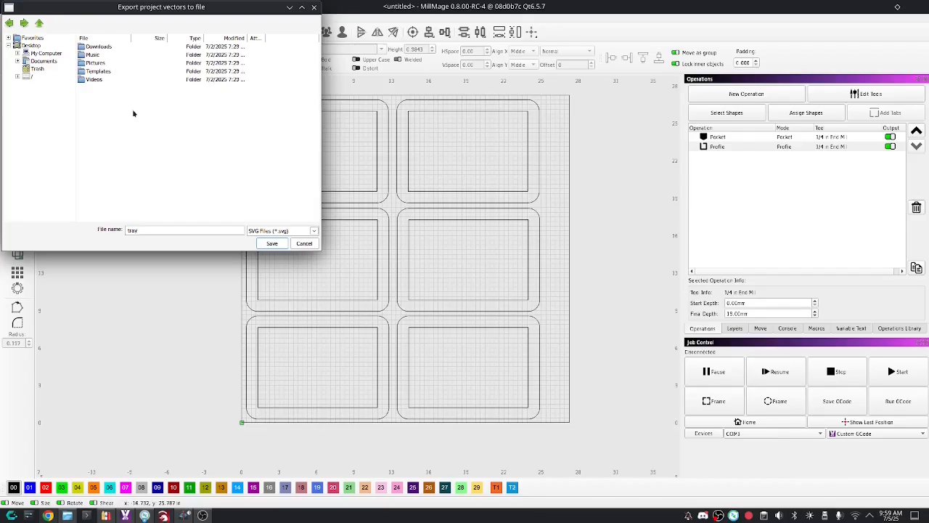
pyautogui.click(270, 244)
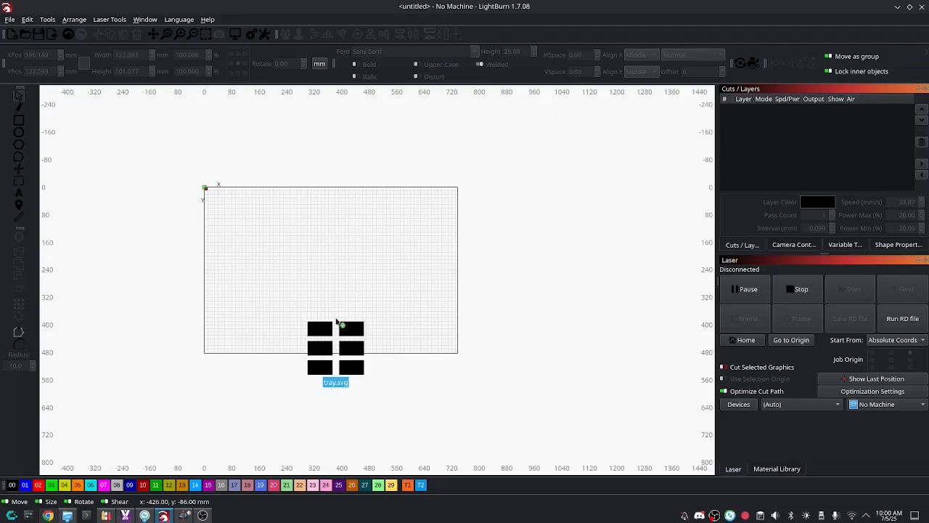
pyautogui.moveTo(336, 326); pyautogui.dragTo(336, 321)
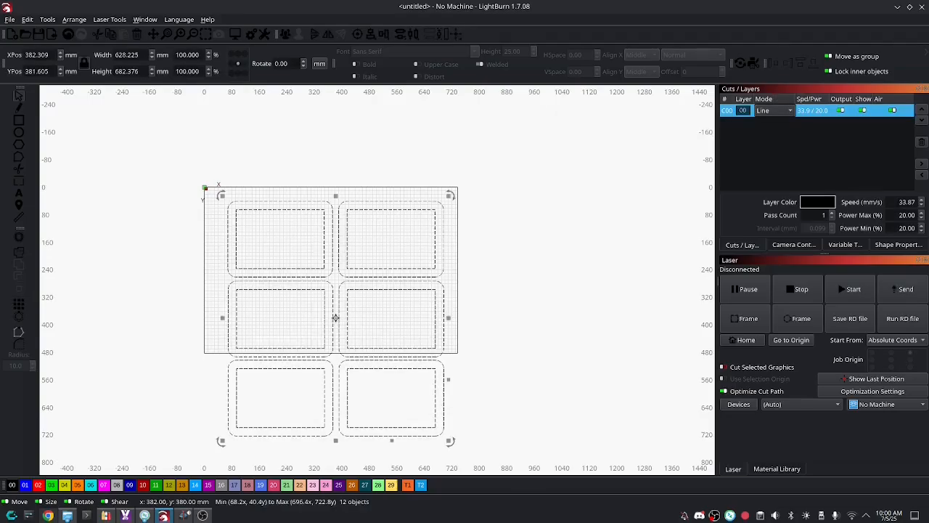